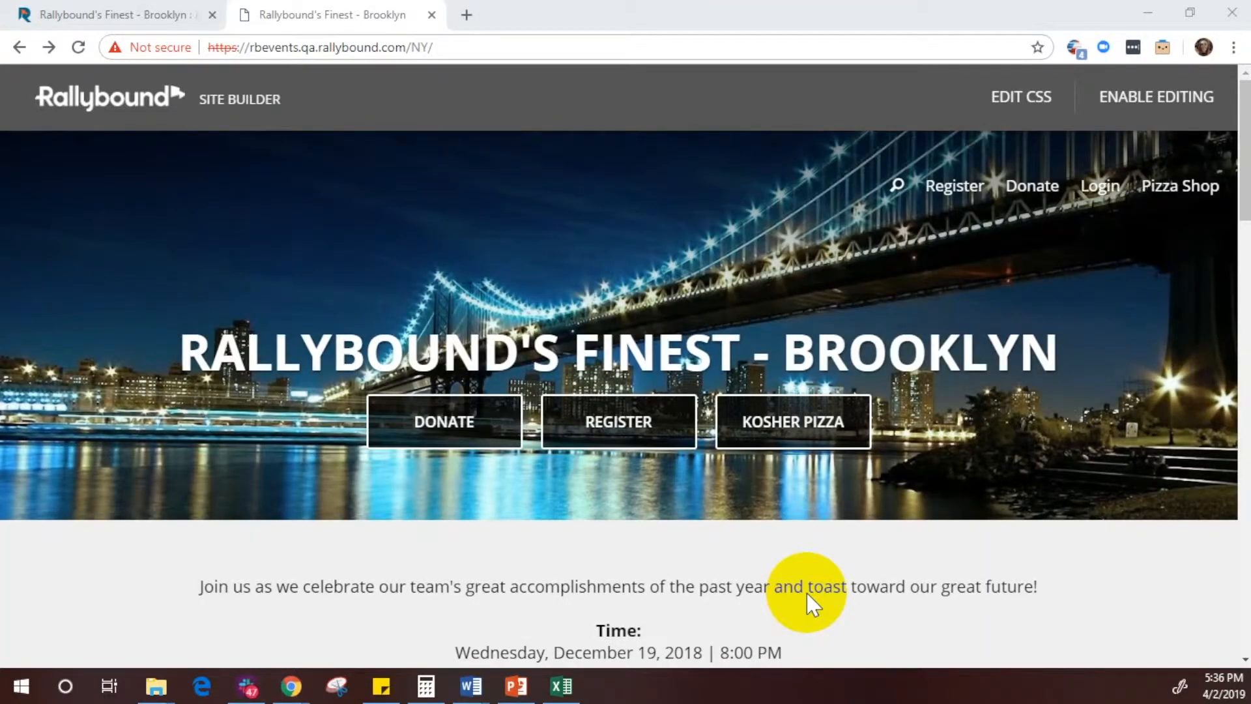
Step: Start a registration for the Brooklyn event and submit the registrant's email address
left_click(601, 417)
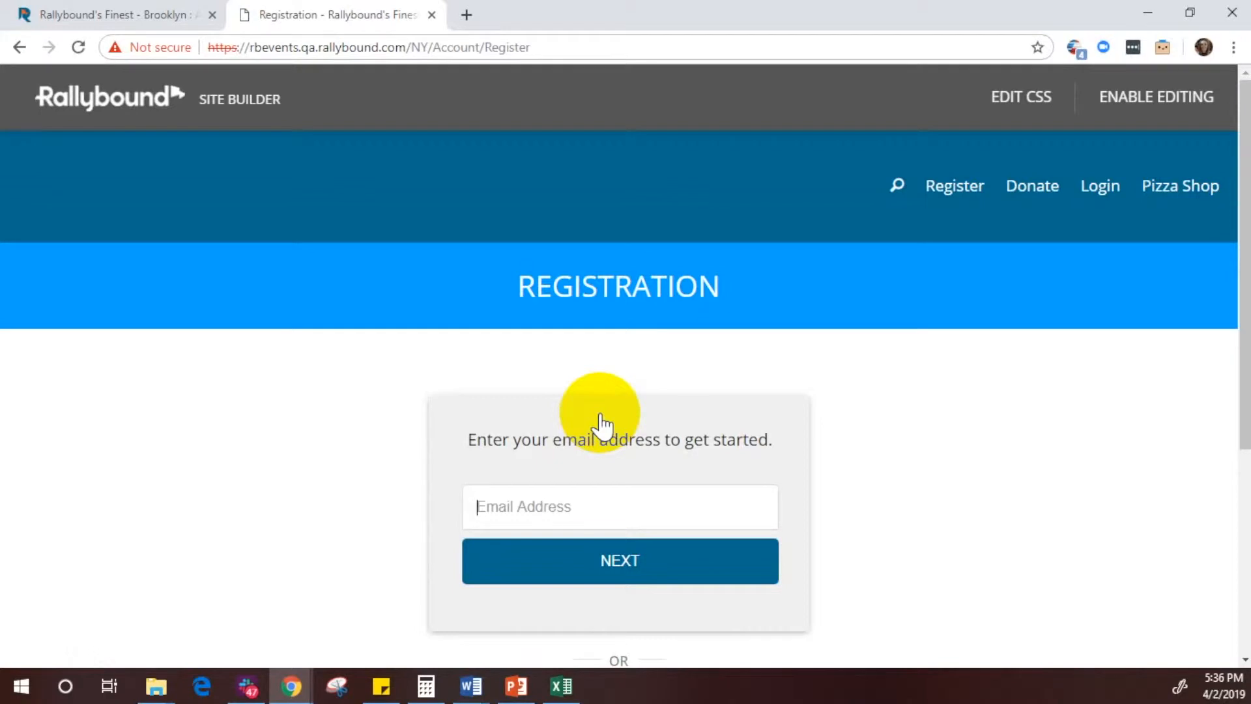
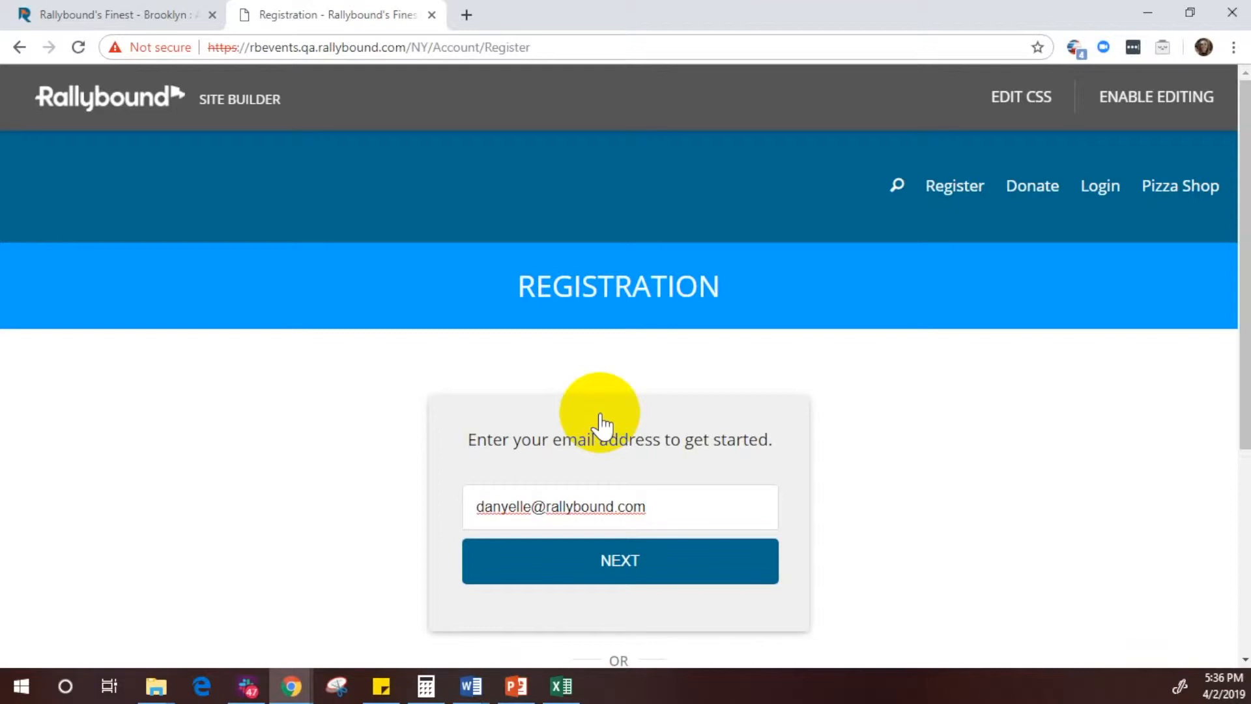
left_click(619, 575)
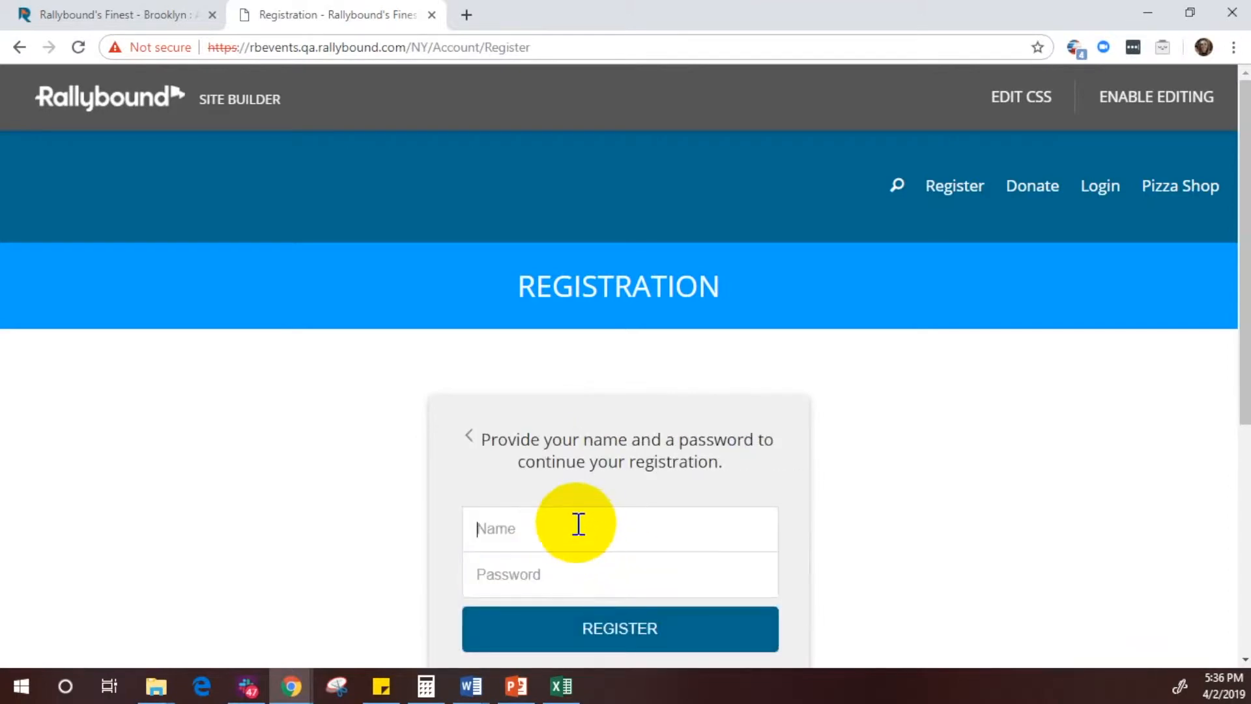
Step: Enter the registrant's full name and the account password, and submit the registration
key("Tab")
type("•••••••••••")
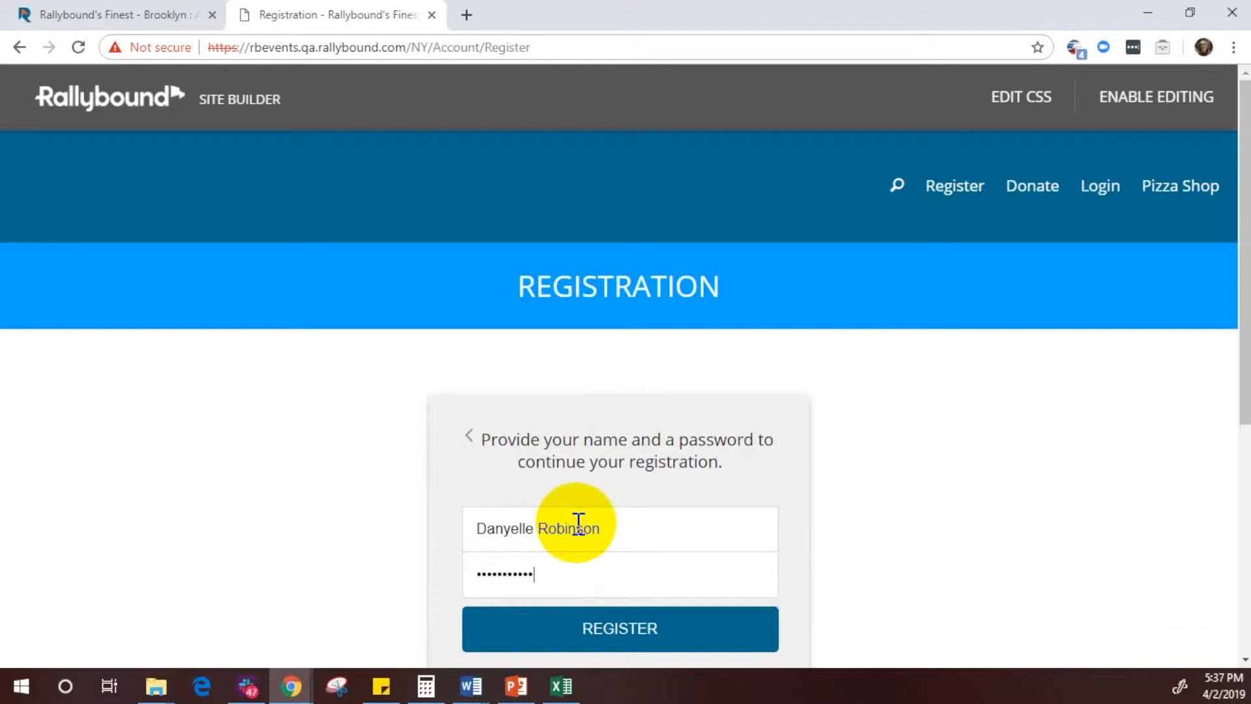
left_click(622, 635)
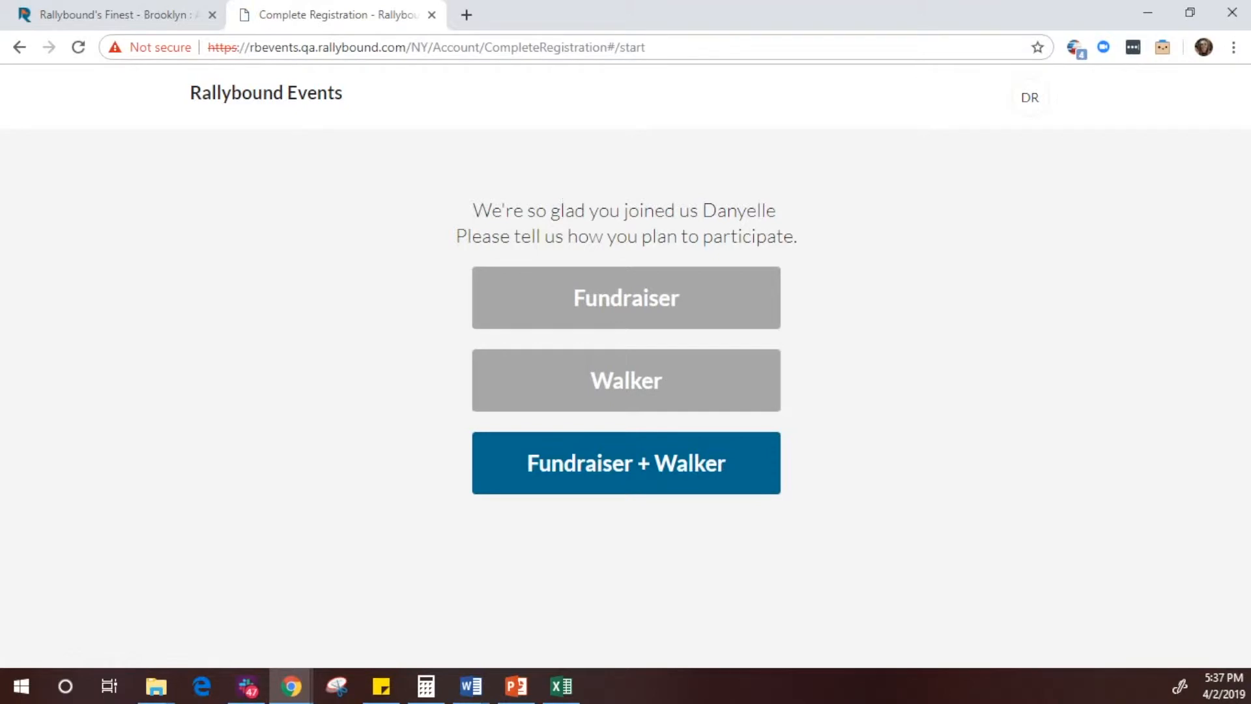
Step: Choose to participate as Fundraiser + Walker and fill in the registrant's postal address, including country and state
left_click(702, 471)
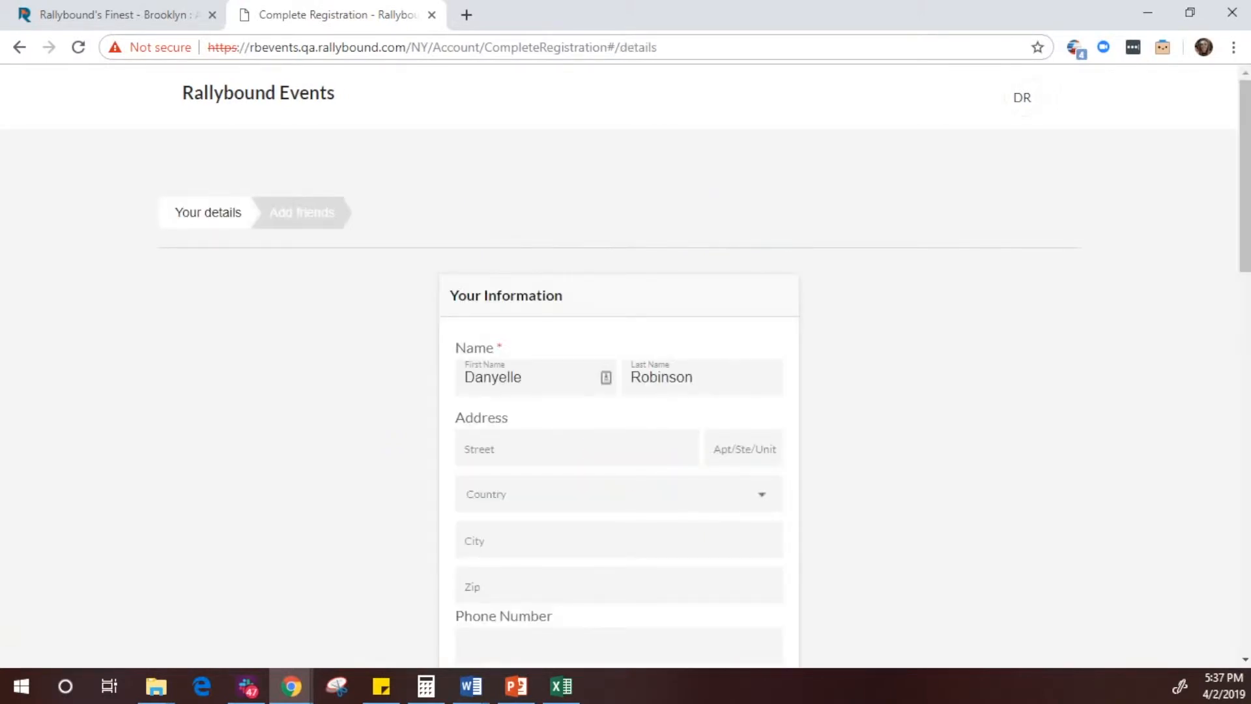
left_click(572, 460)
key("Tab")
key("Tab")
key("u")
key("Tab")
type("El Segundo")
key("Tab")
key("c")
key("Tab")
type("90245")
Step: Enter the registrant's phone number in the personal information section
scroll(810, 438, "down", 3)
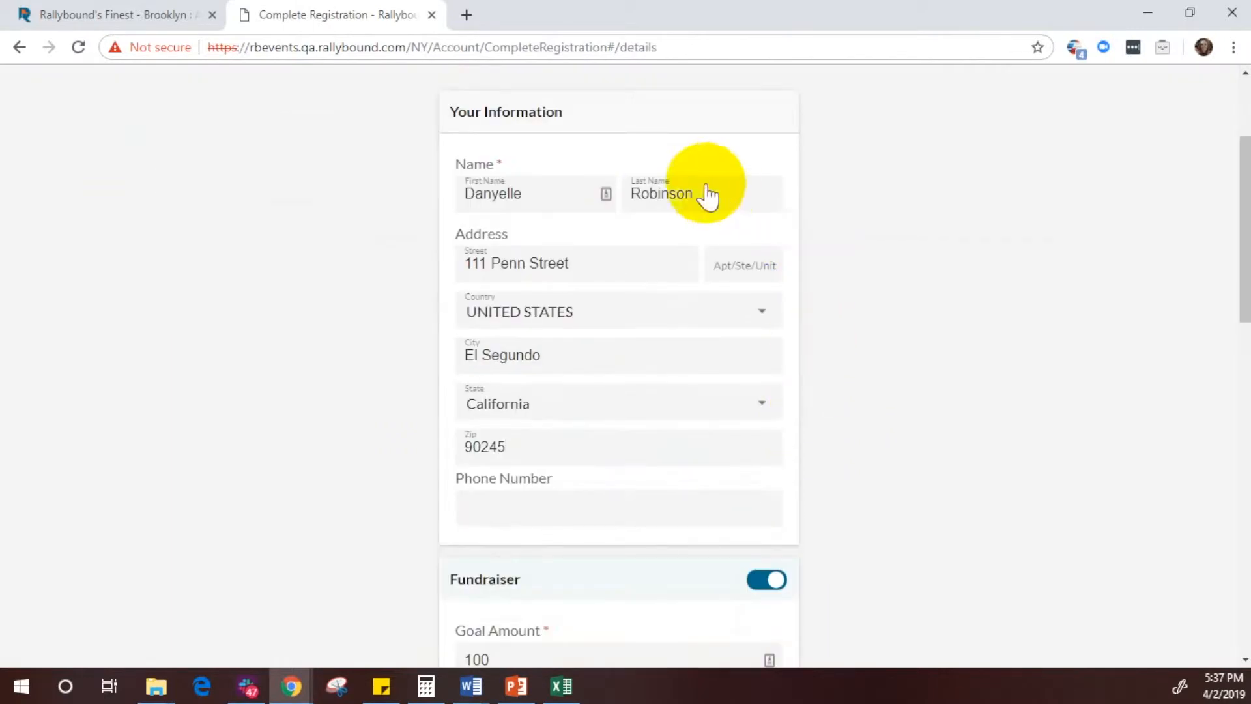
left_click(576, 502)
type("888-888-88")
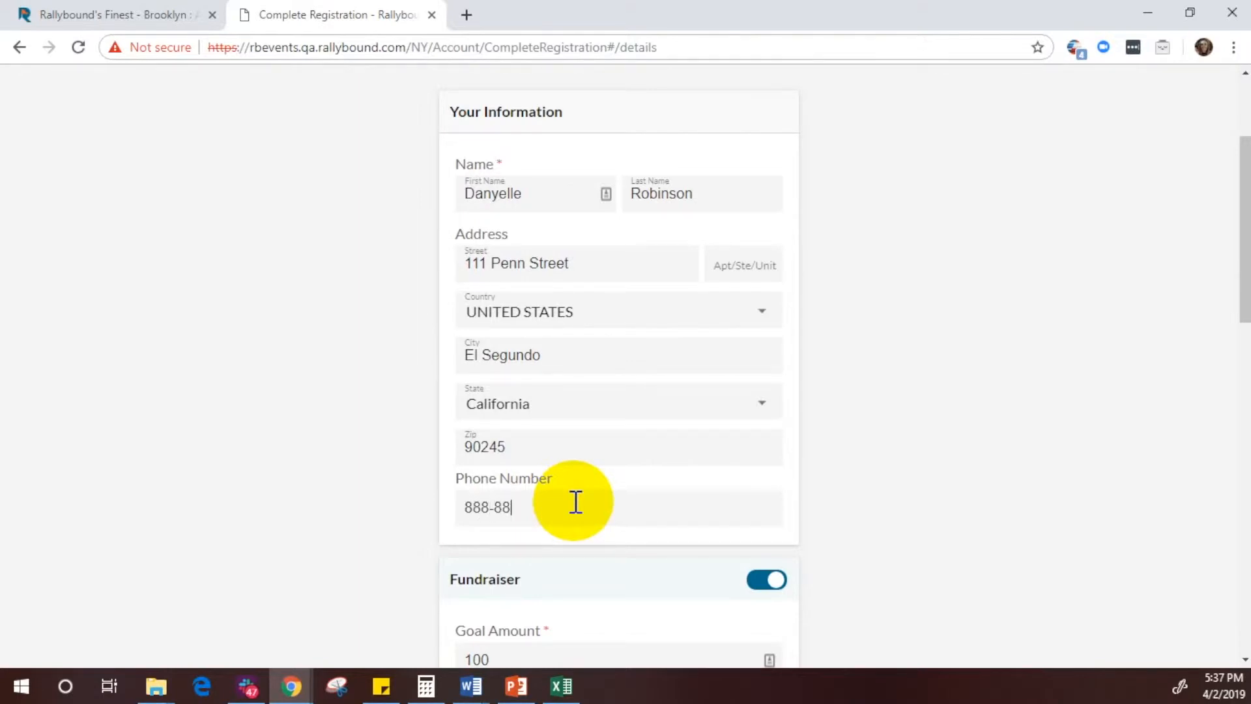
type("88")
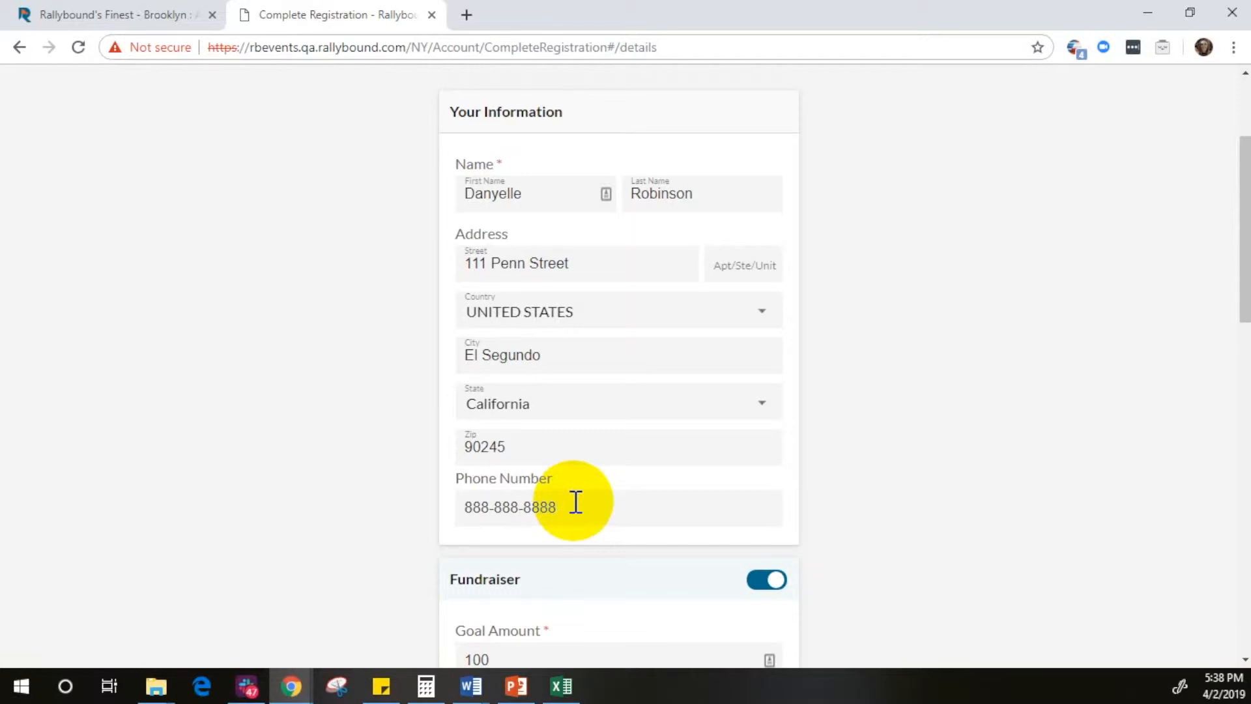
Step: Switch the Fundraiser role off and back on in the registration details
scroll(827, 291, "down", 4)
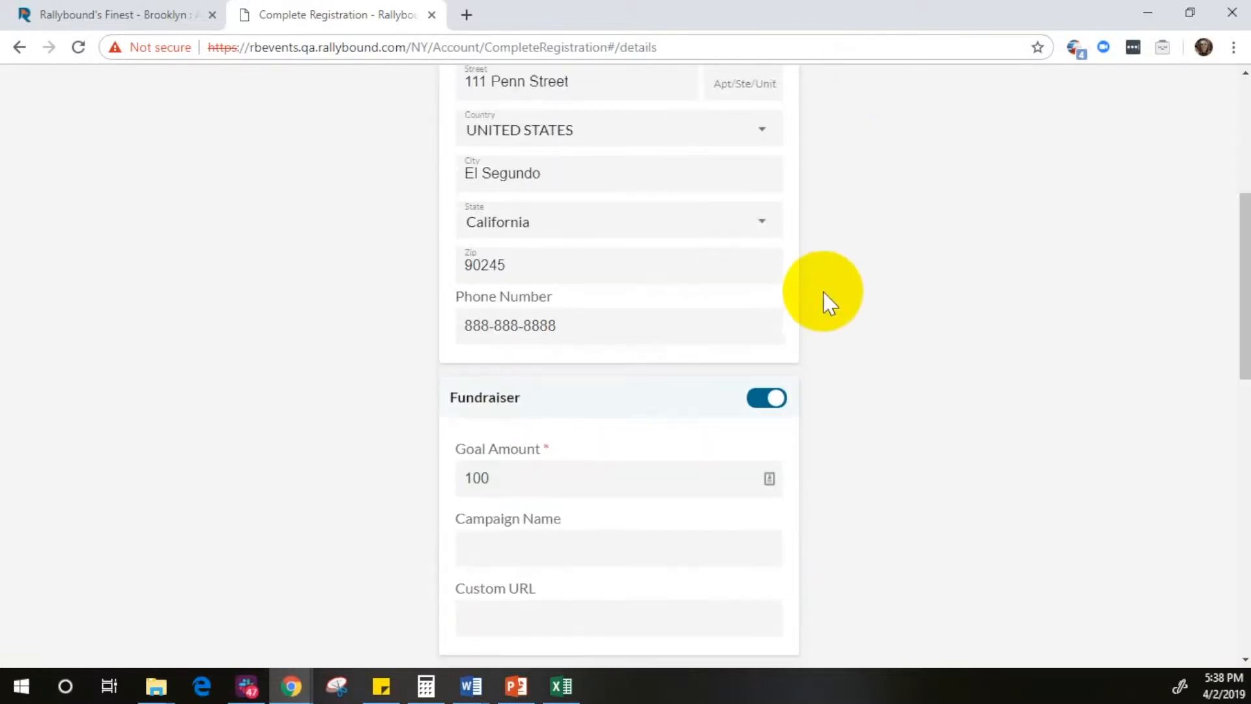
scroll(770, 293, "down", 1)
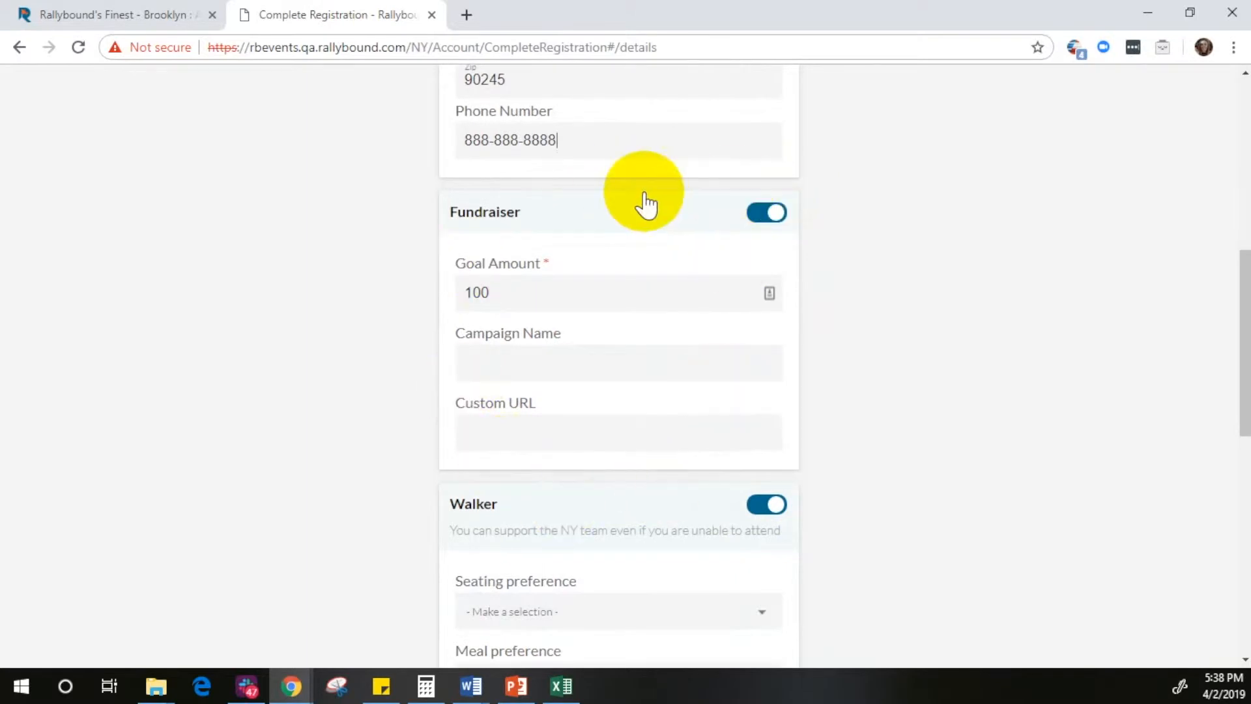
scroll(649, 235, "down", 2)
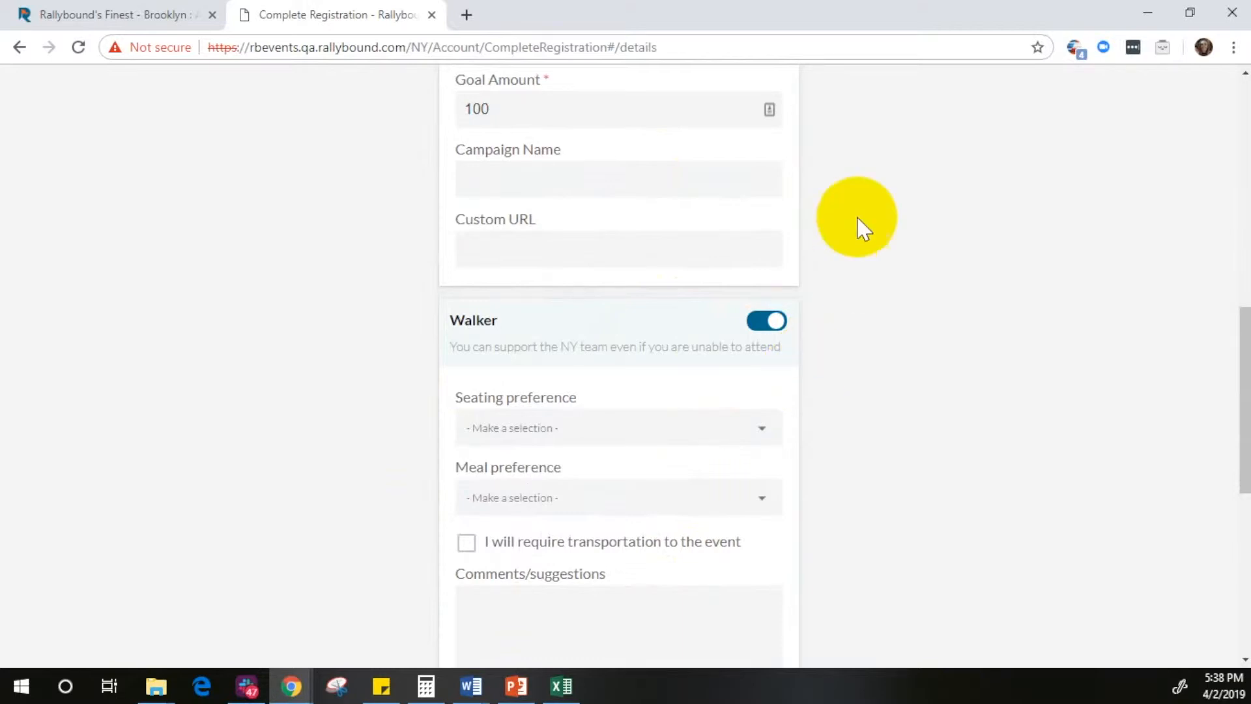
scroll(847, 277, "up", 3)
left_click(773, 215)
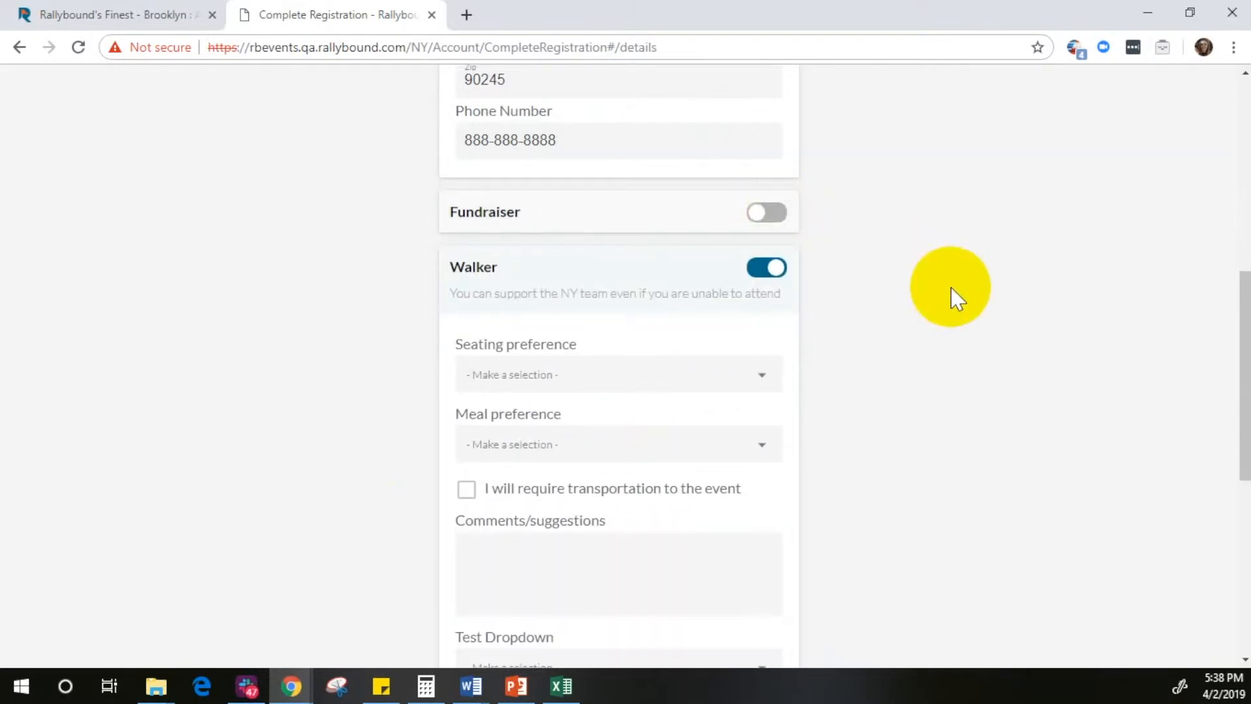
left_click(785, 220)
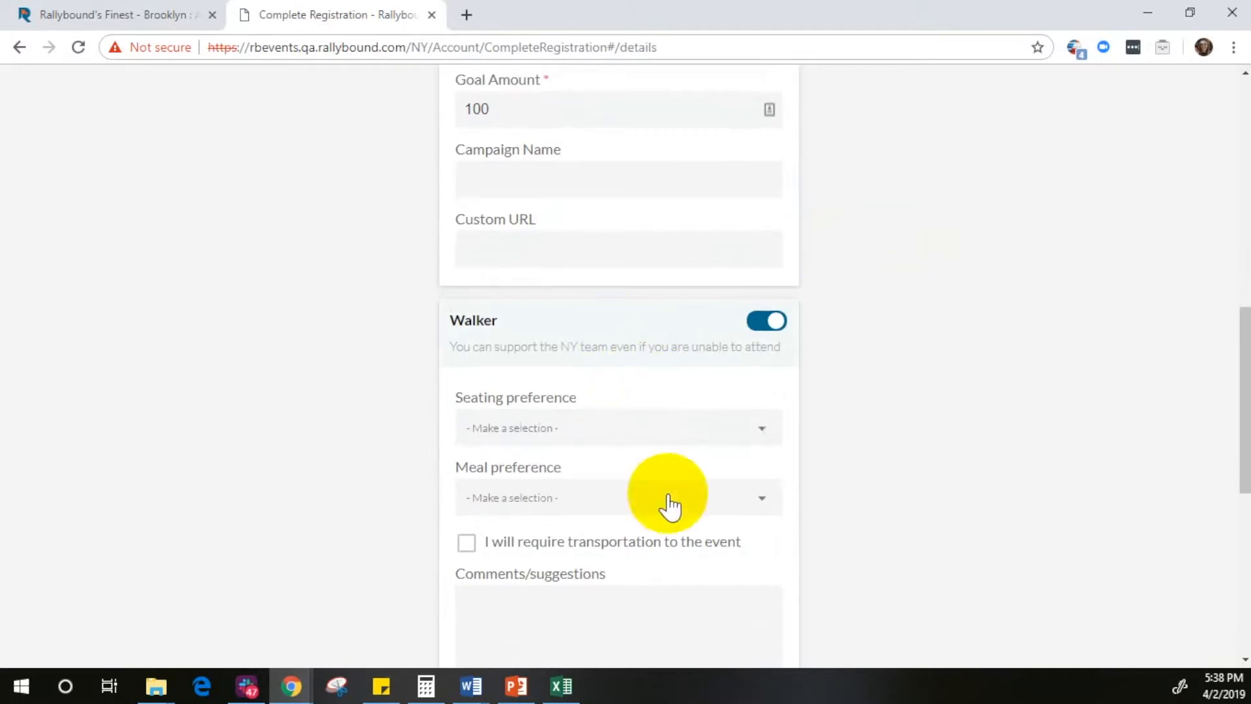
Step: Set the Walker seating preference to Regular table and the meal preference to Chicken
left_click(566, 427)
left_click(573, 468)
scroll(588, 423, "down", 3)
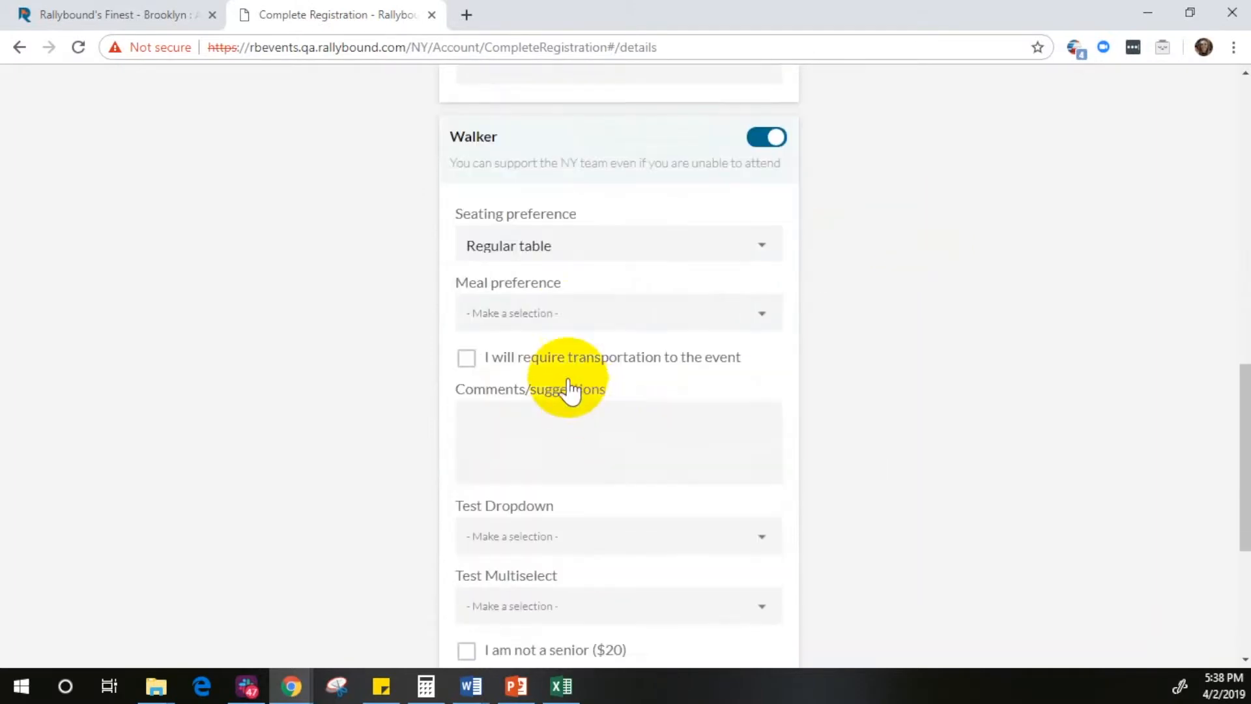
left_click(578, 315)
left_click(594, 408)
Step: Select Option 3 for the Walker's Test Multiselect question
scroll(652, 385, "down", 4)
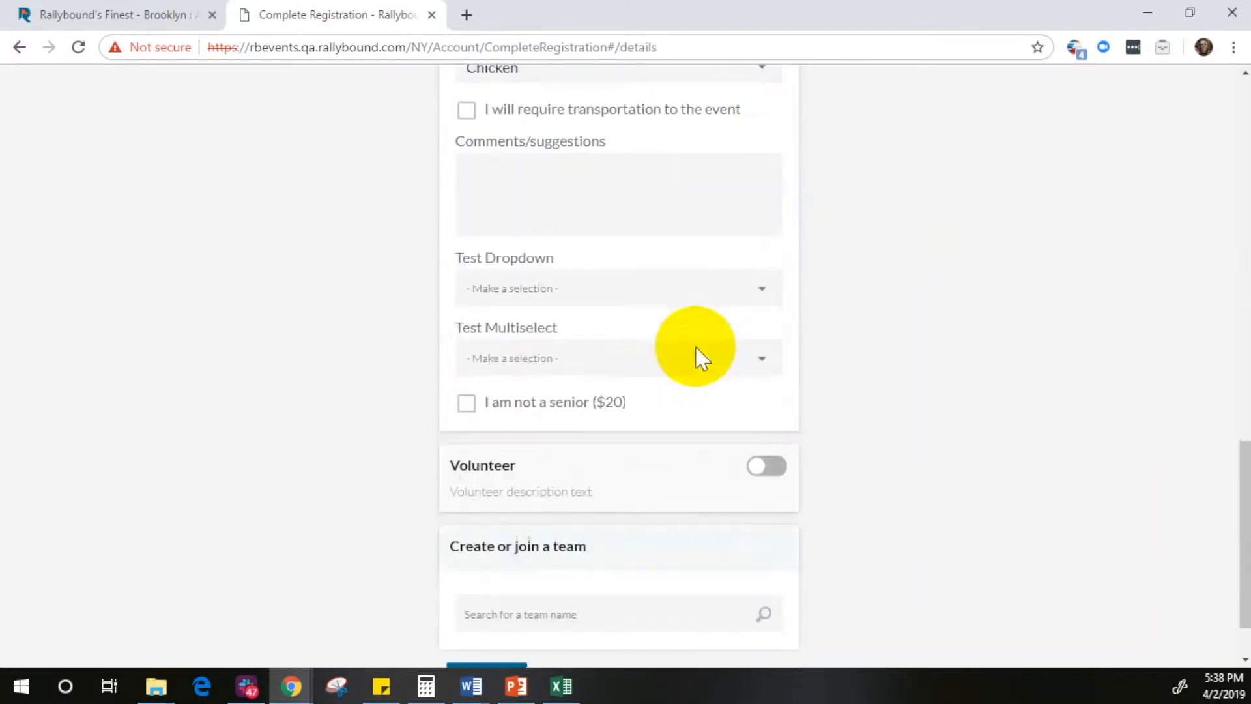
left_click(573, 336)
left_click(656, 417)
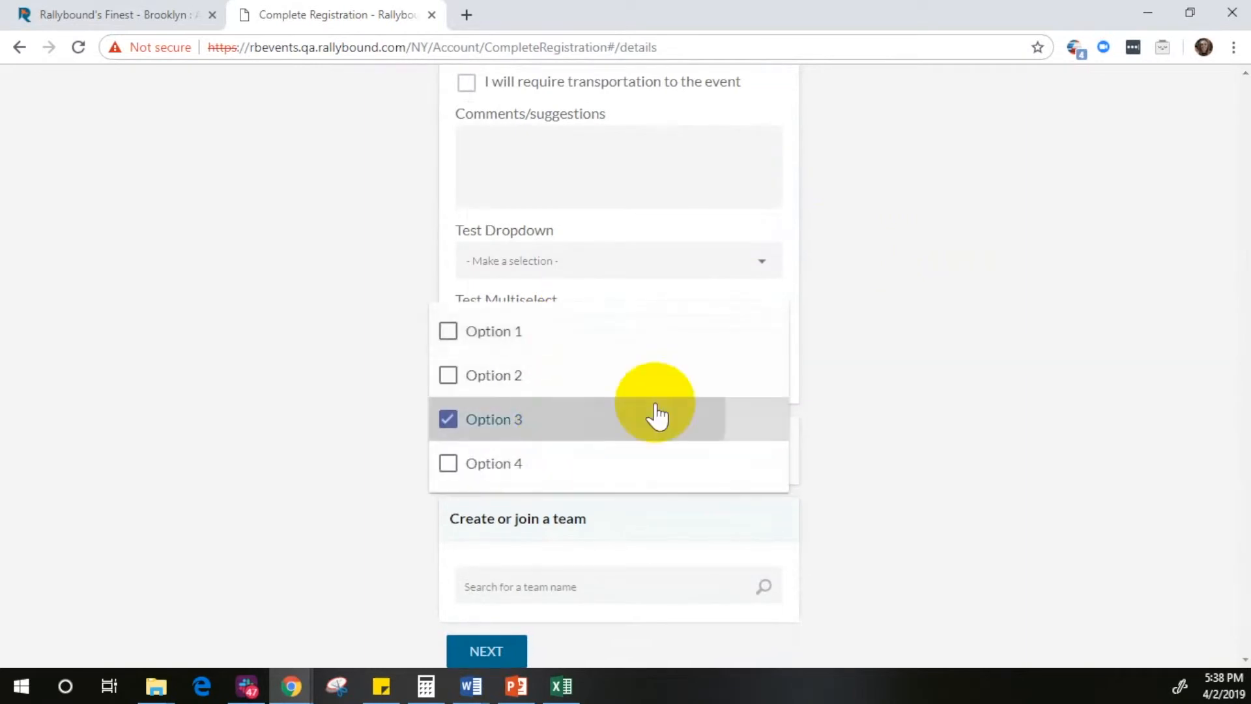
left_click(863, 391)
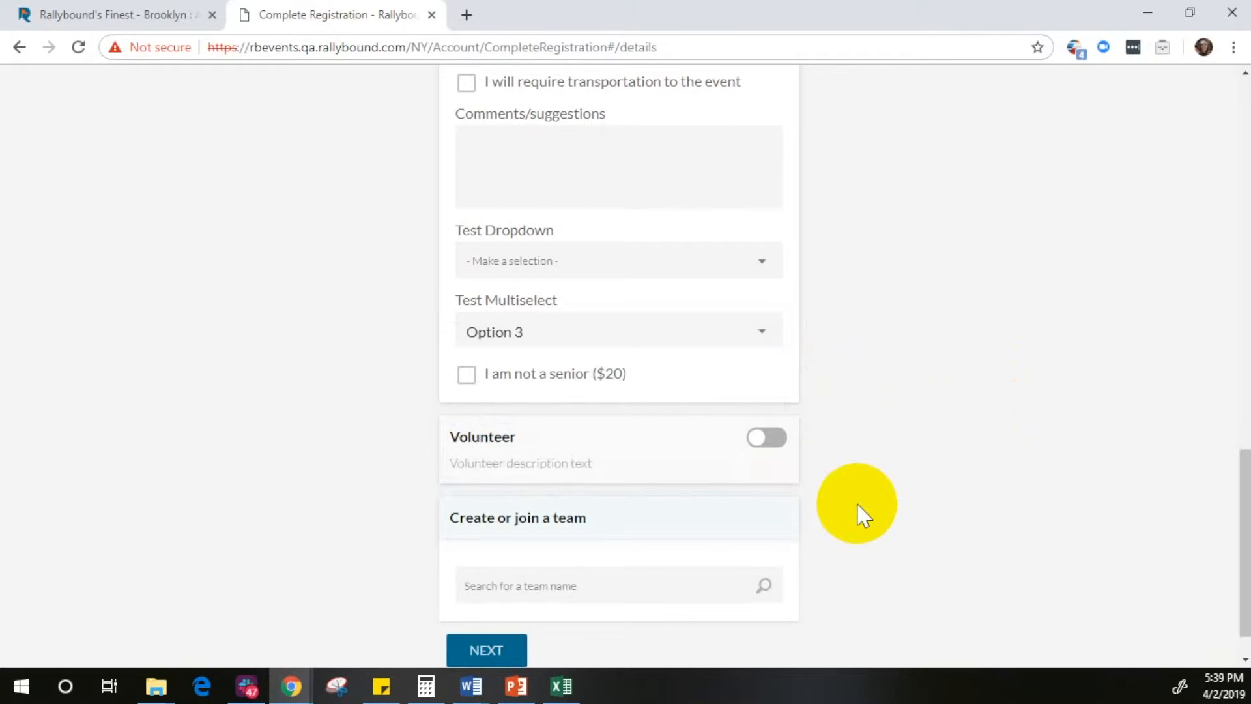
Step: Enable the Volunteer role and set its Cholent Style to Spicy ($15)
left_click(772, 437)
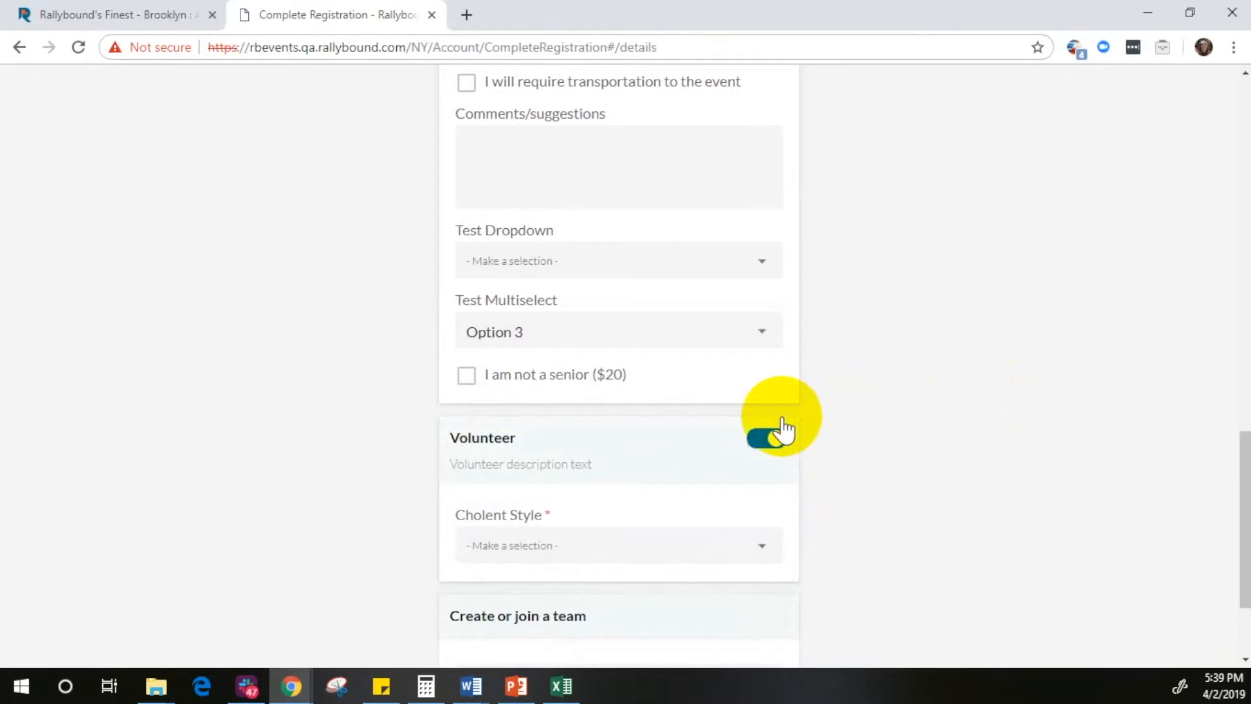
left_click(672, 555)
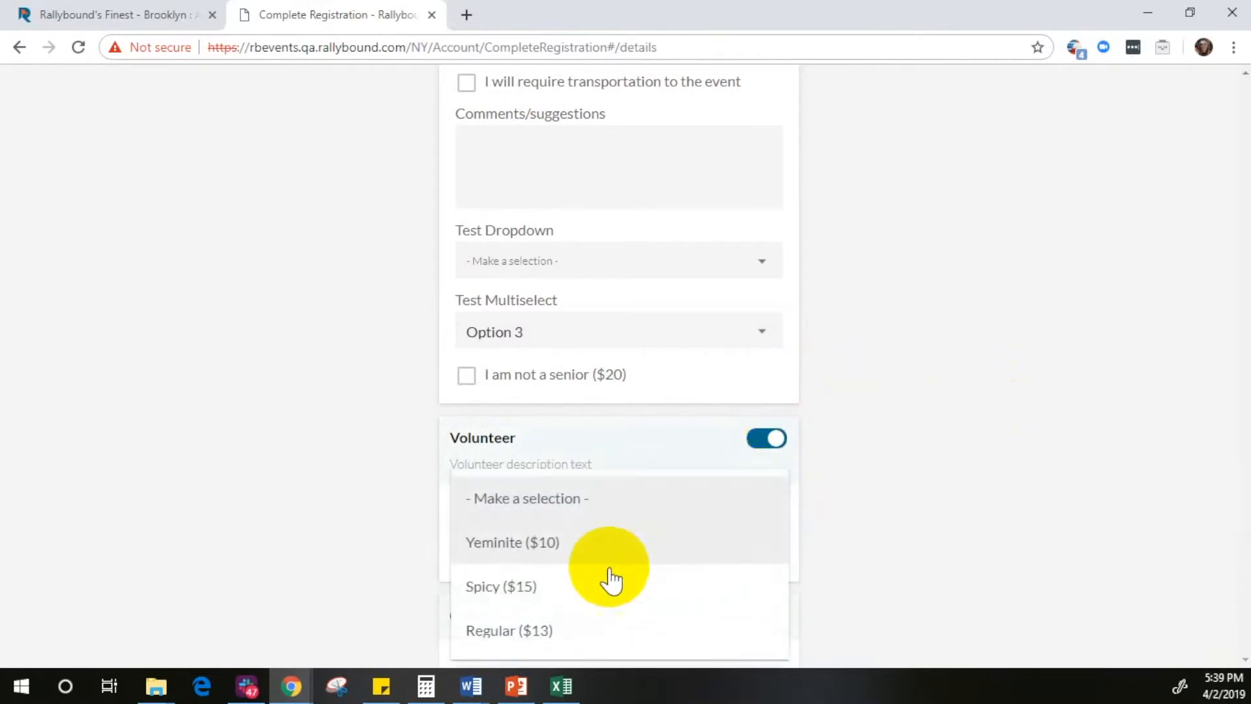
left_click(549, 596)
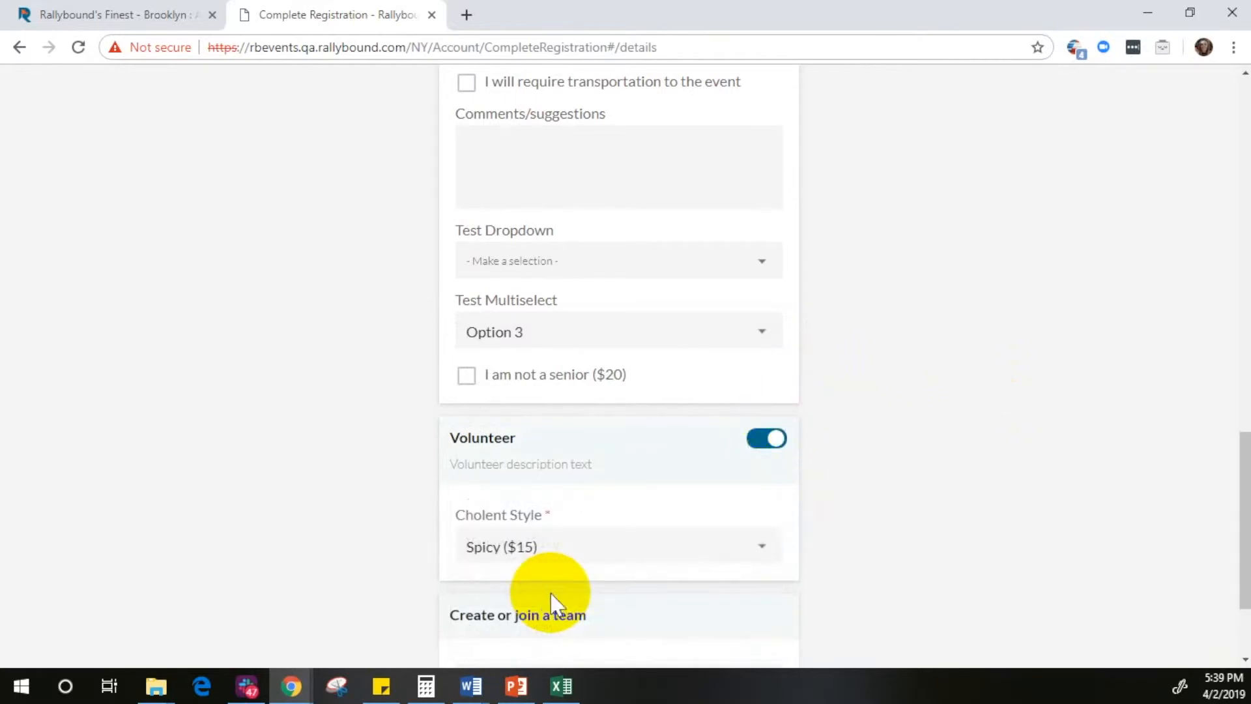
Step: Create a new team named Rallybound in the team section of the registration
scroll(652, 489, "down", 3)
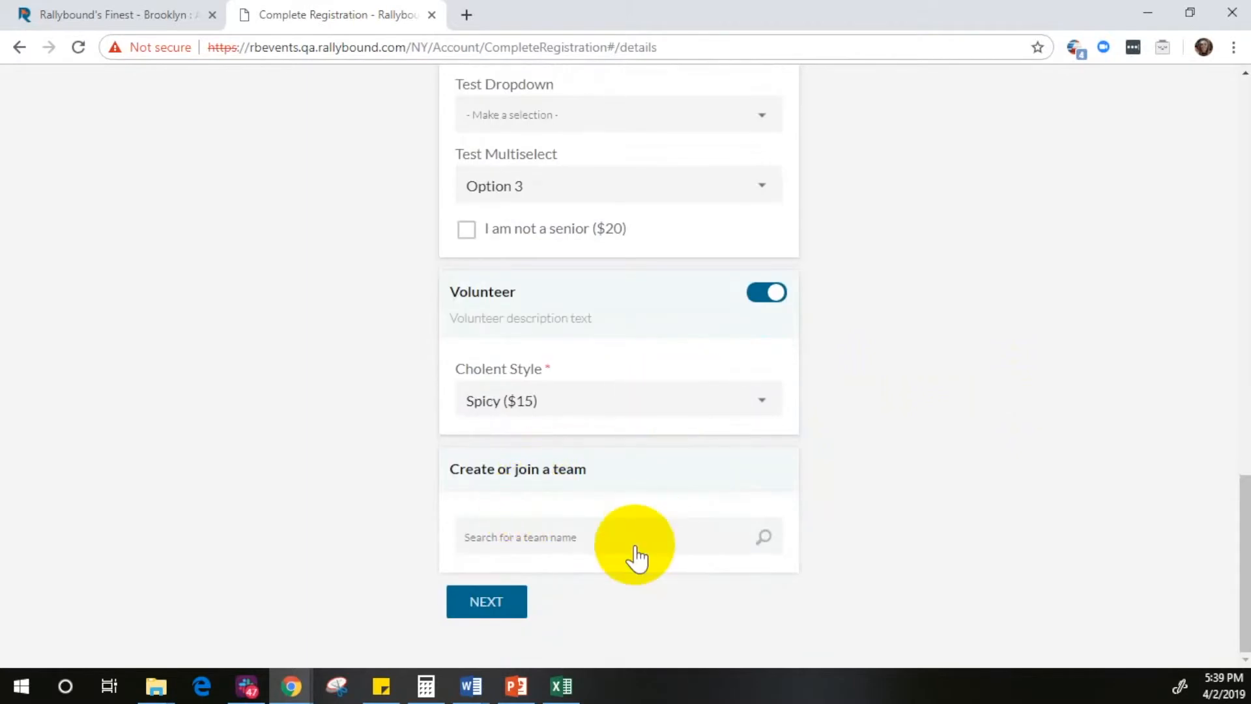
left_click(578, 542)
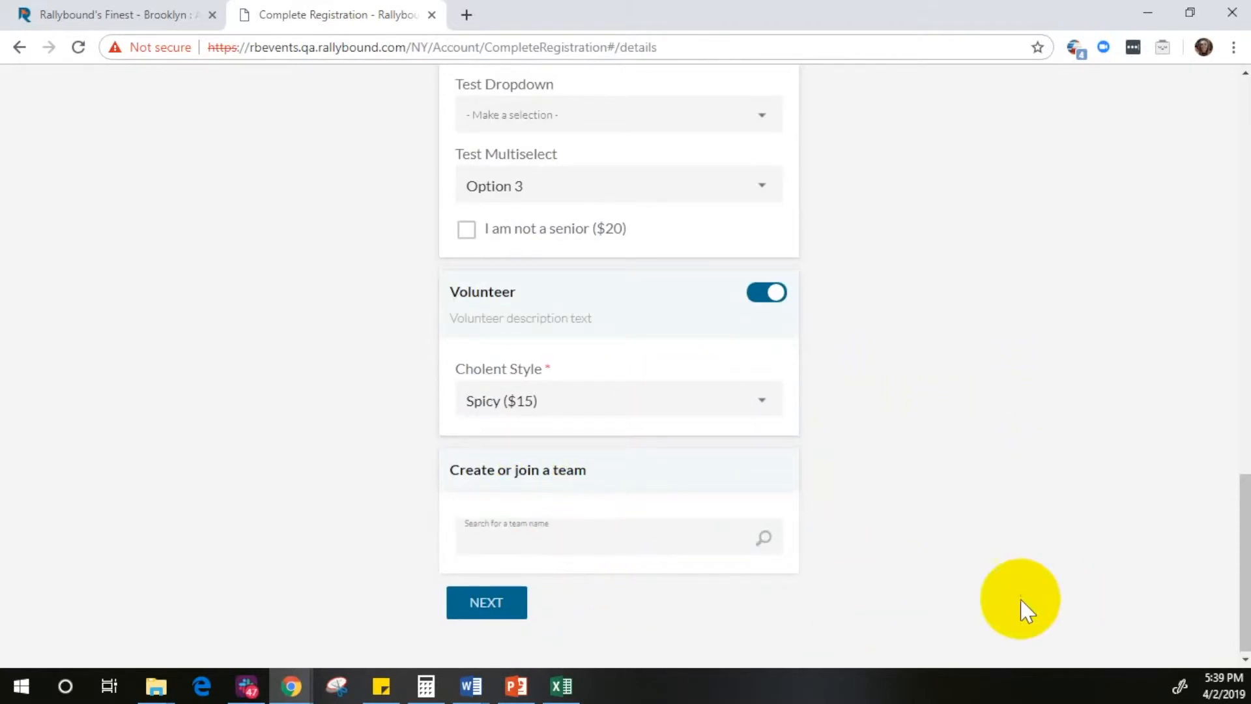
type("Rall")
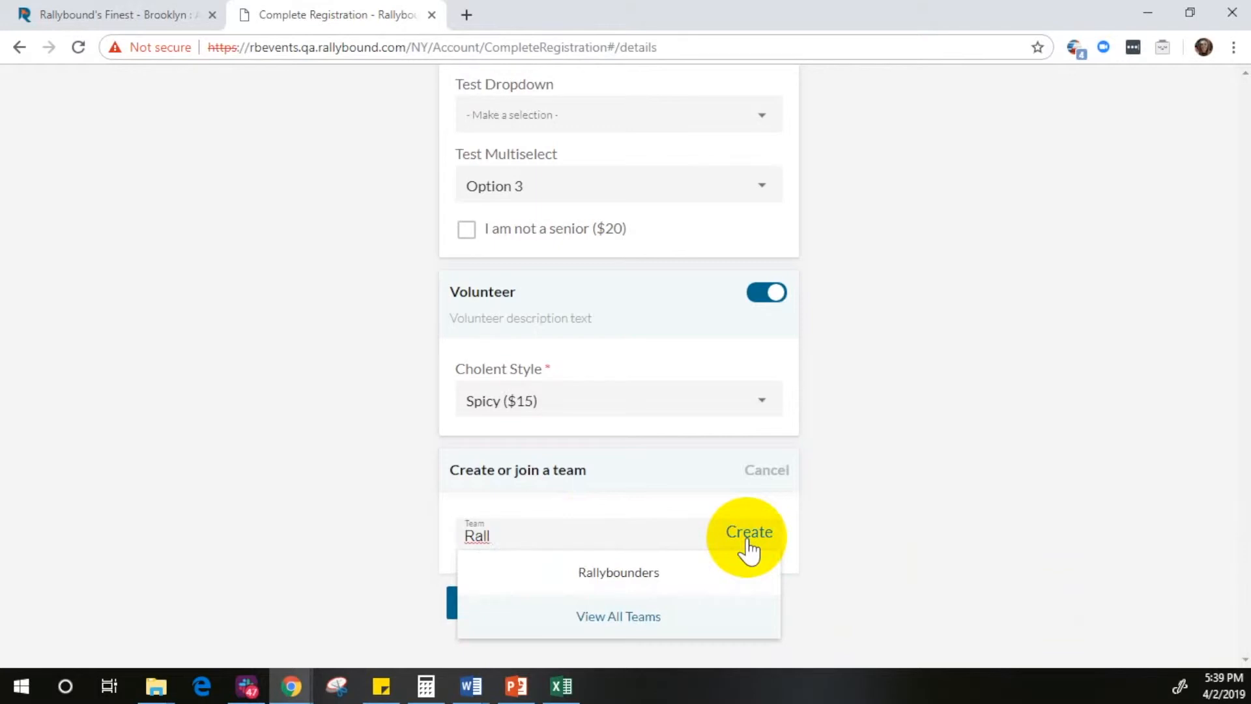
type("ybound")
left_click(748, 541)
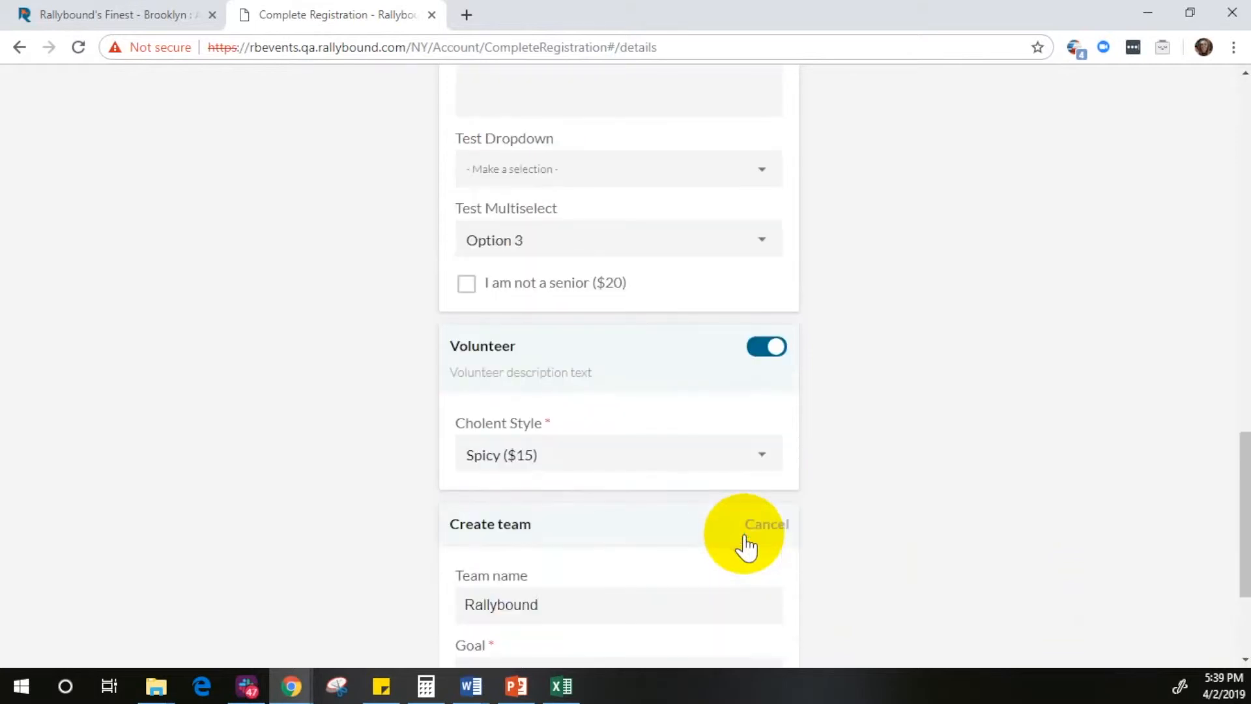
Step: Set the team's goal to 500 and continue to the stage for adding friends
scroll(746, 546, "down", 3)
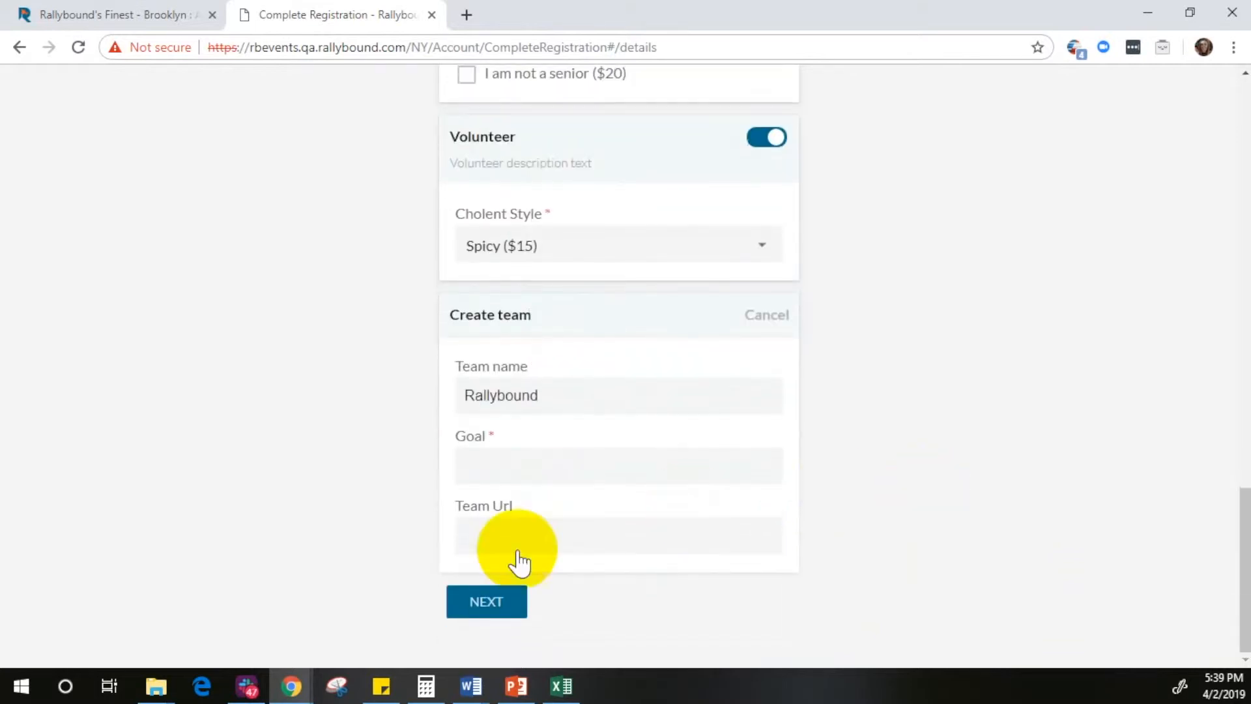
left_click(514, 477)
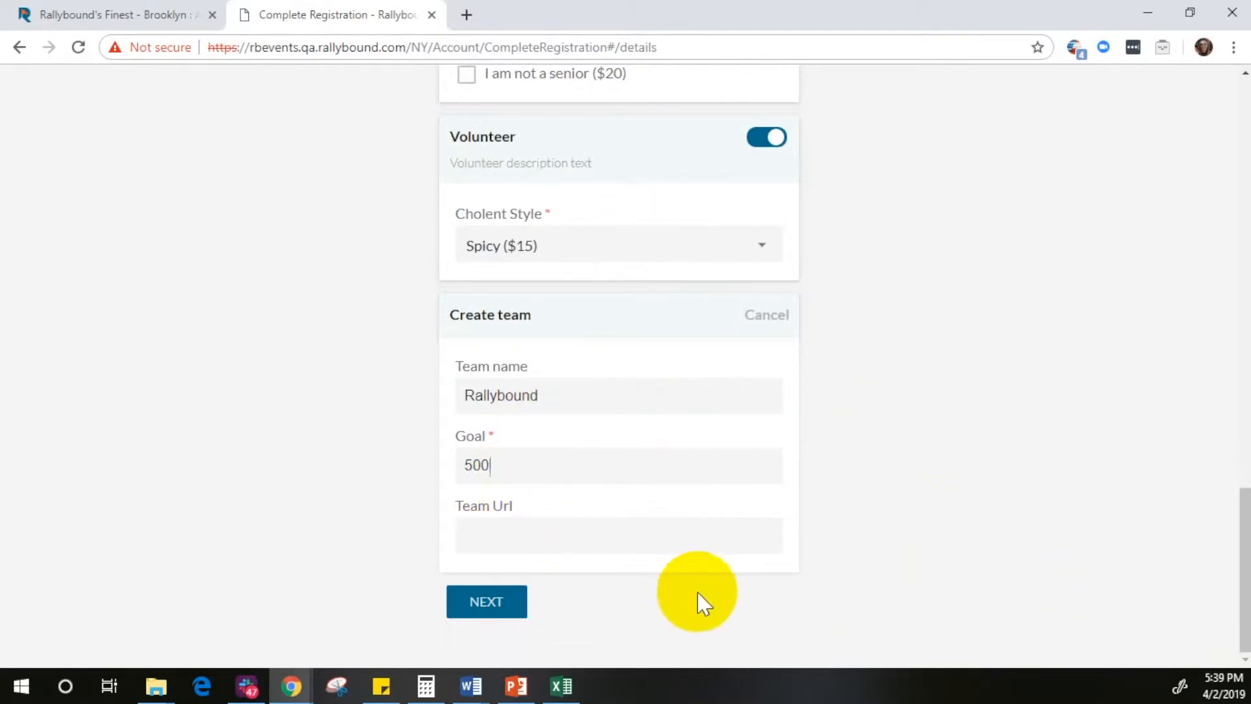
left_click(470, 601)
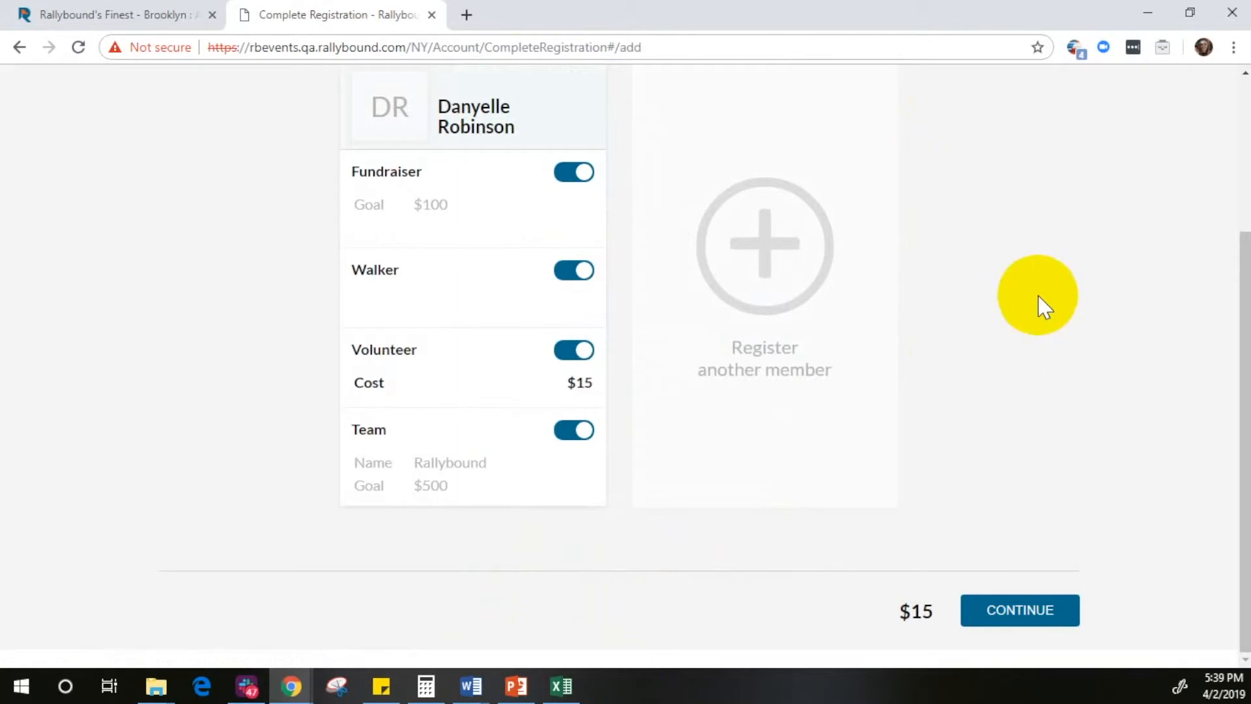
Step: Register another member as a user added to the current account, and enter that member's first and last name
left_click(756, 260)
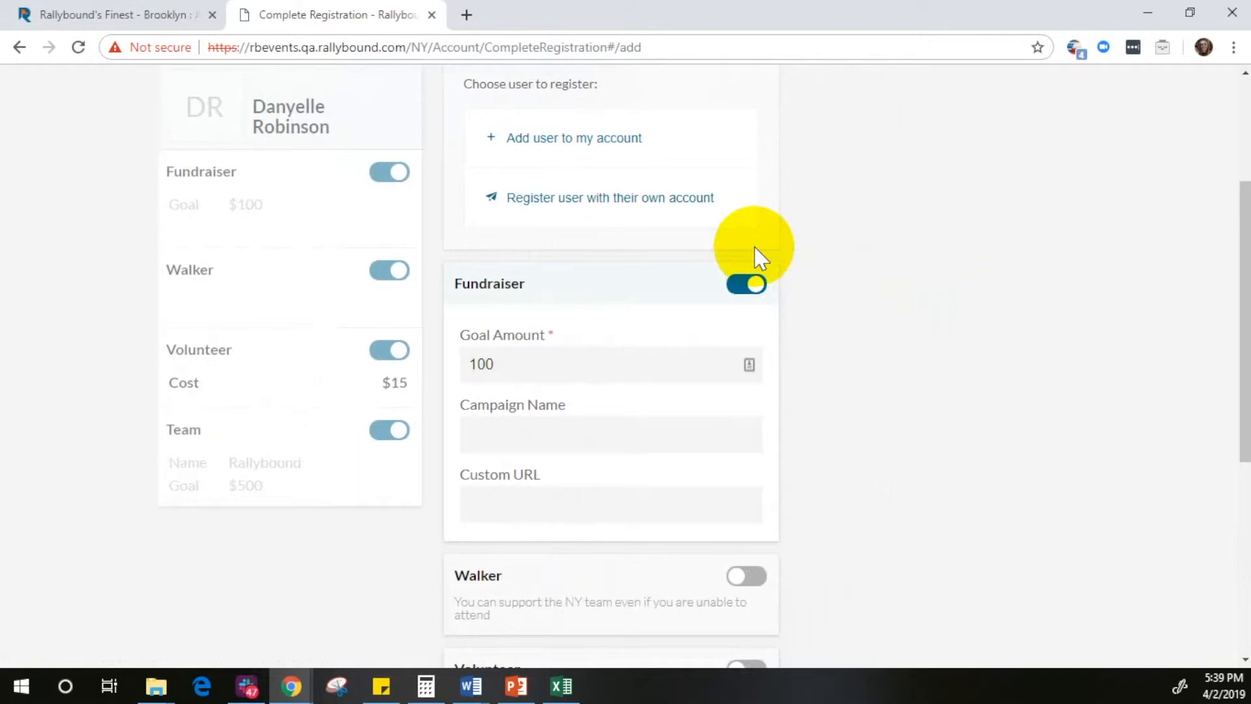
scroll(1150, 335, "up", 3)
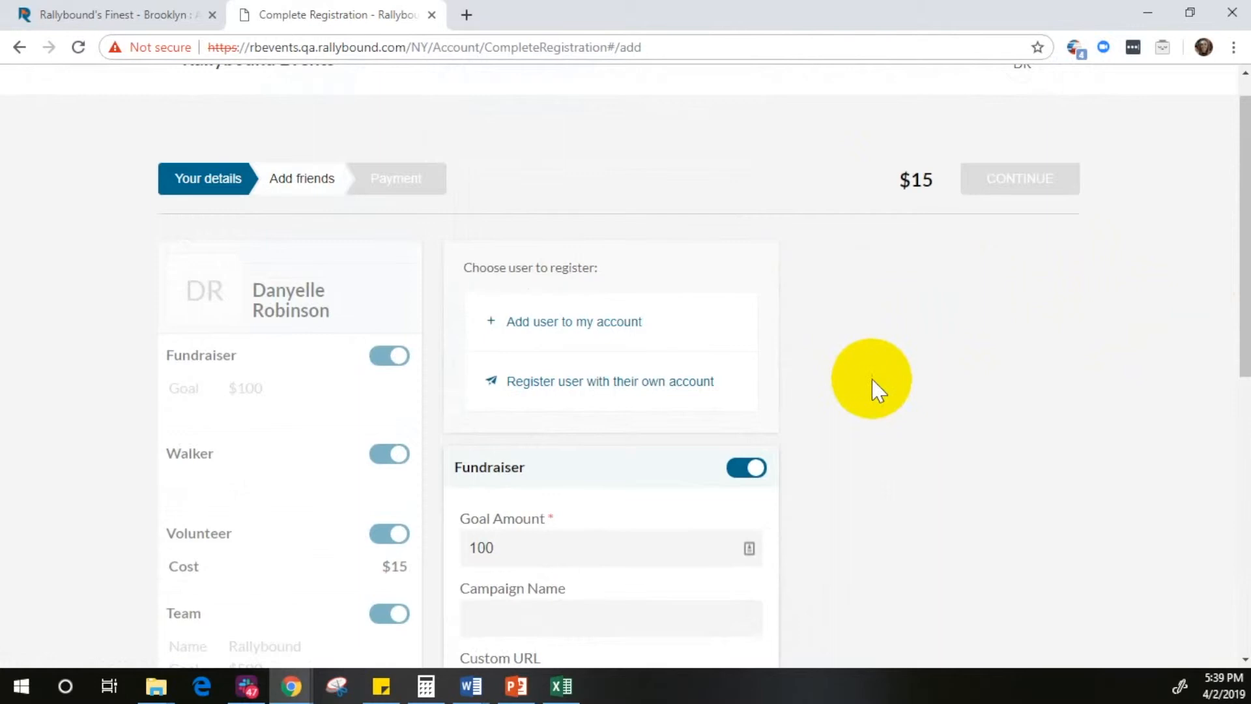
left_click(553, 329)
left_click(525, 436)
key("Tab")
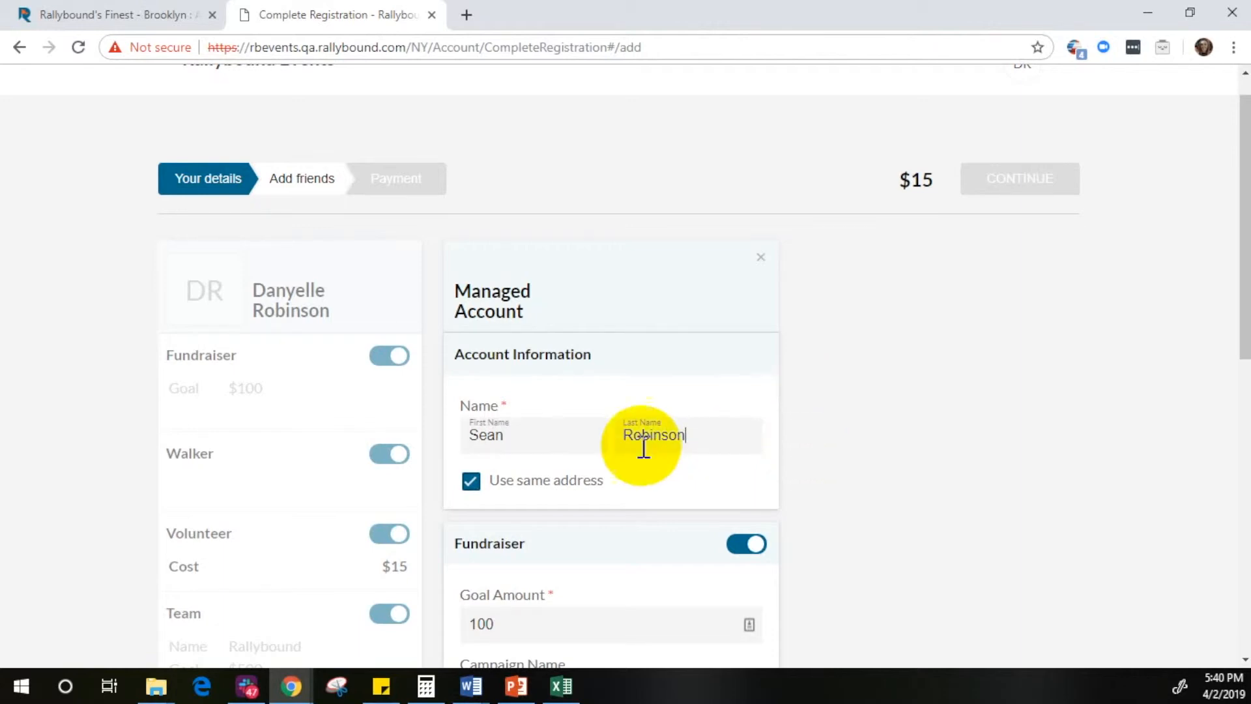
Step: Turn the managed account's Use same address option off and back on
scroll(734, 432, "down", 2)
scroll(734, 432, "down", 1)
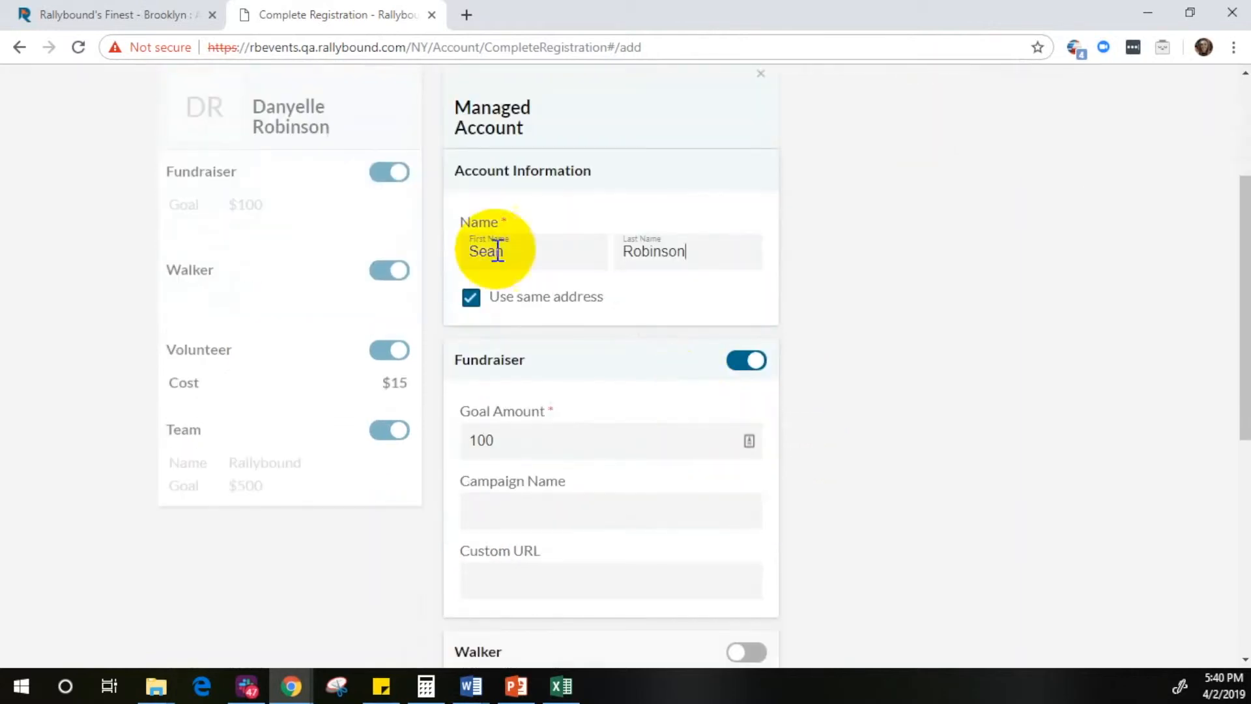
left_click(470, 306)
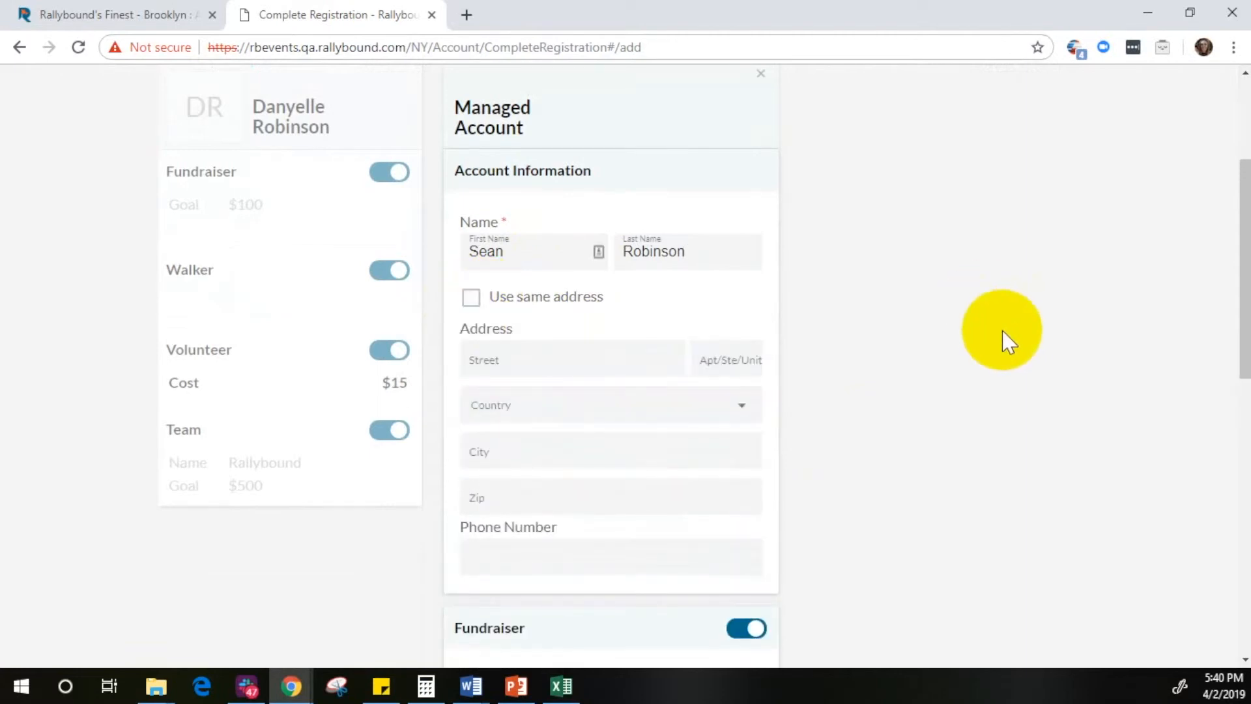
left_click(470, 301)
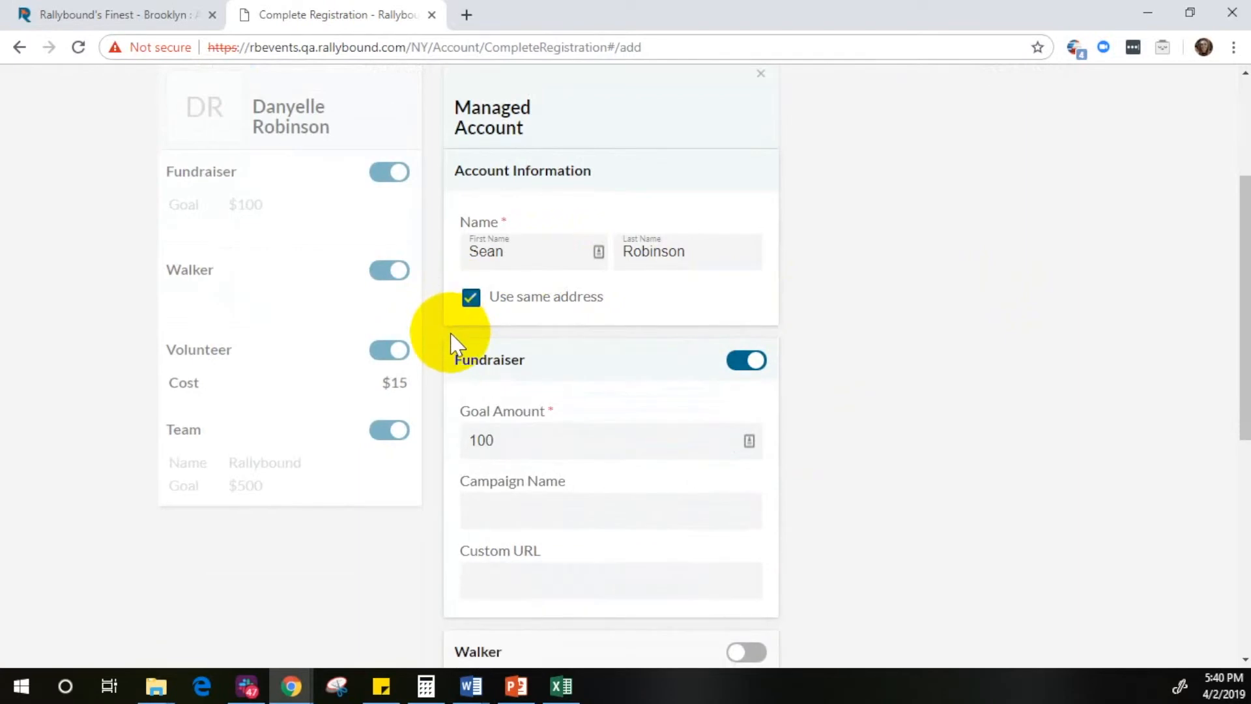
scroll(1036, 248, "down", 3)
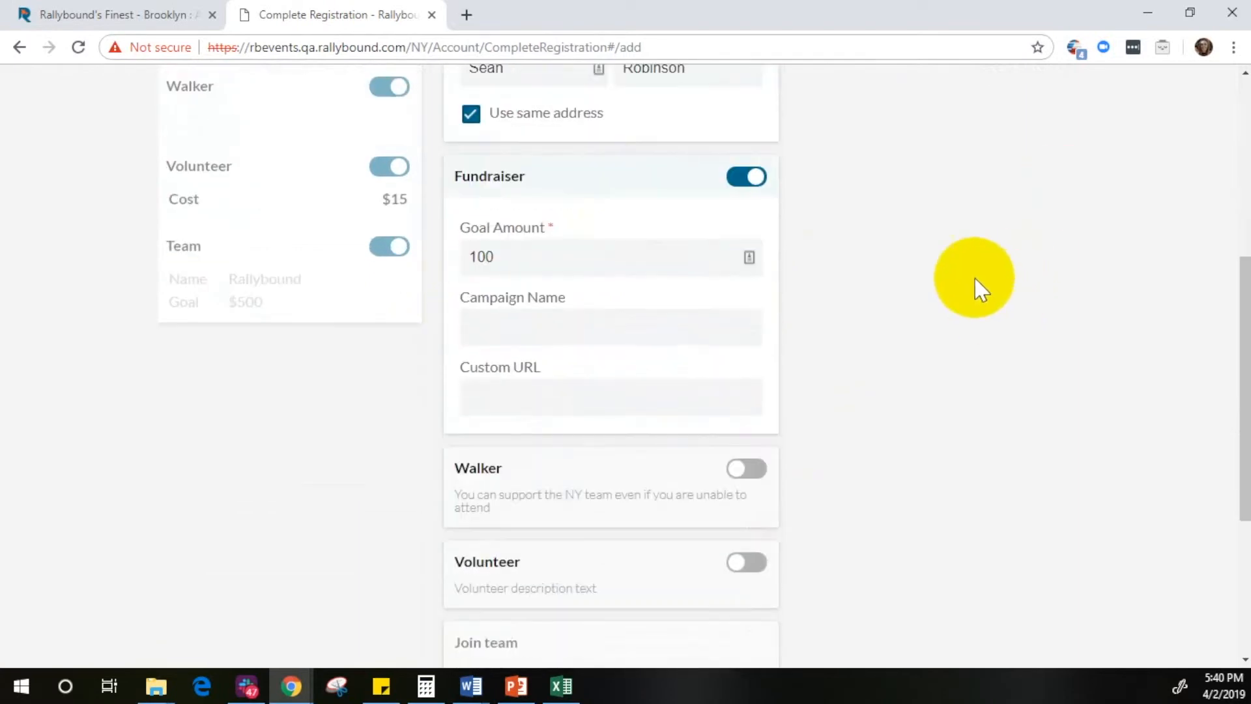
Step: Sign the added member up as a walker with a seating and a meal preference, and save the member's registration
left_click(746, 468)
scroll(866, 349, "down", 4)
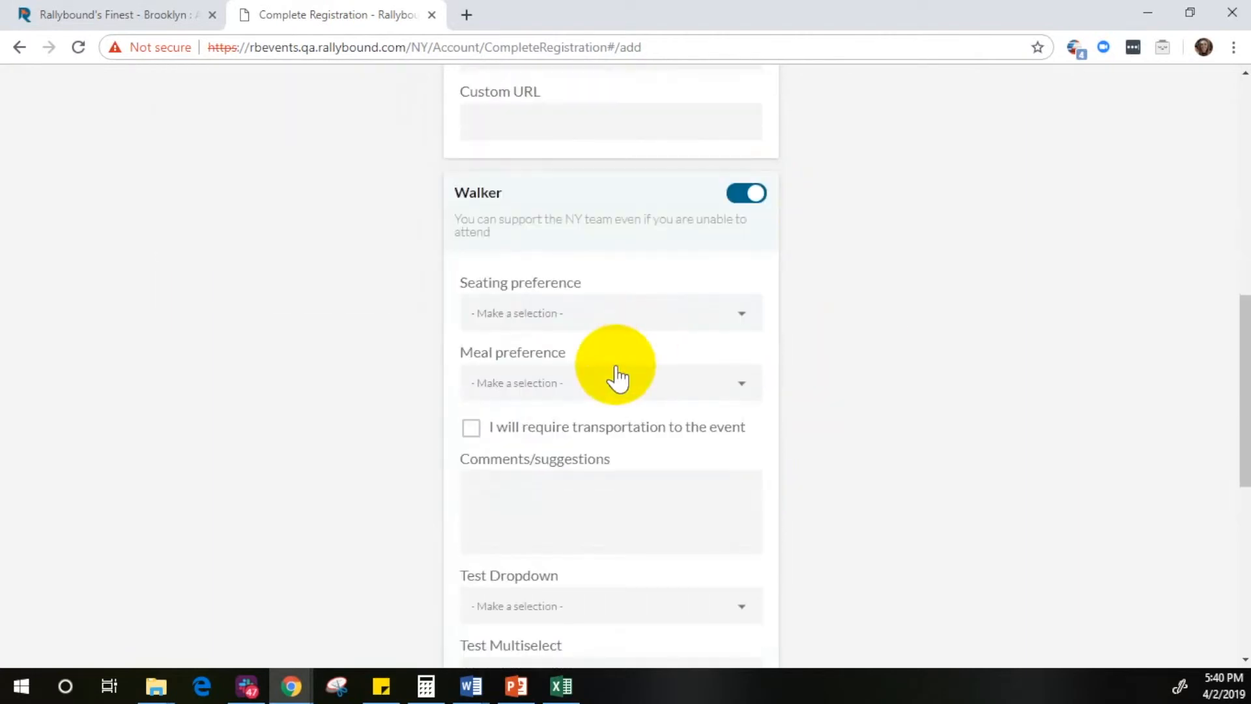
left_click(583, 316)
left_click(558, 395)
left_click(579, 395)
left_click(566, 432)
scroll(925, 322, "down", 8)
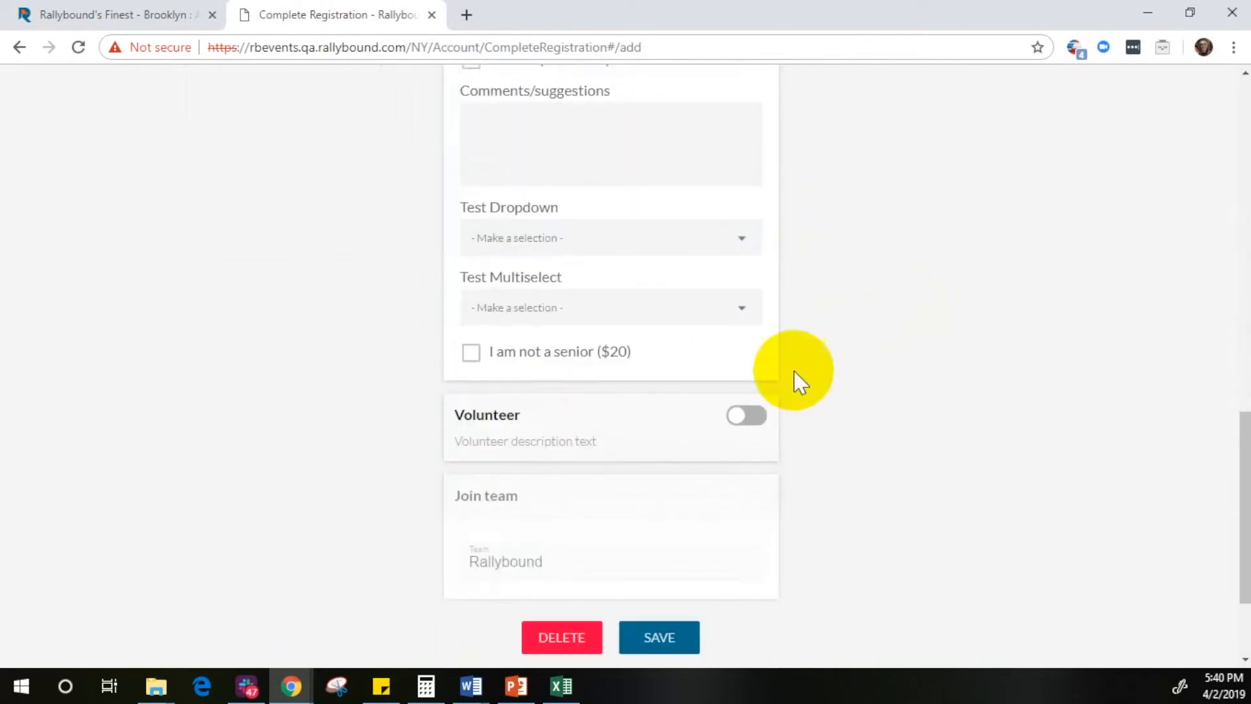
left_click(678, 493)
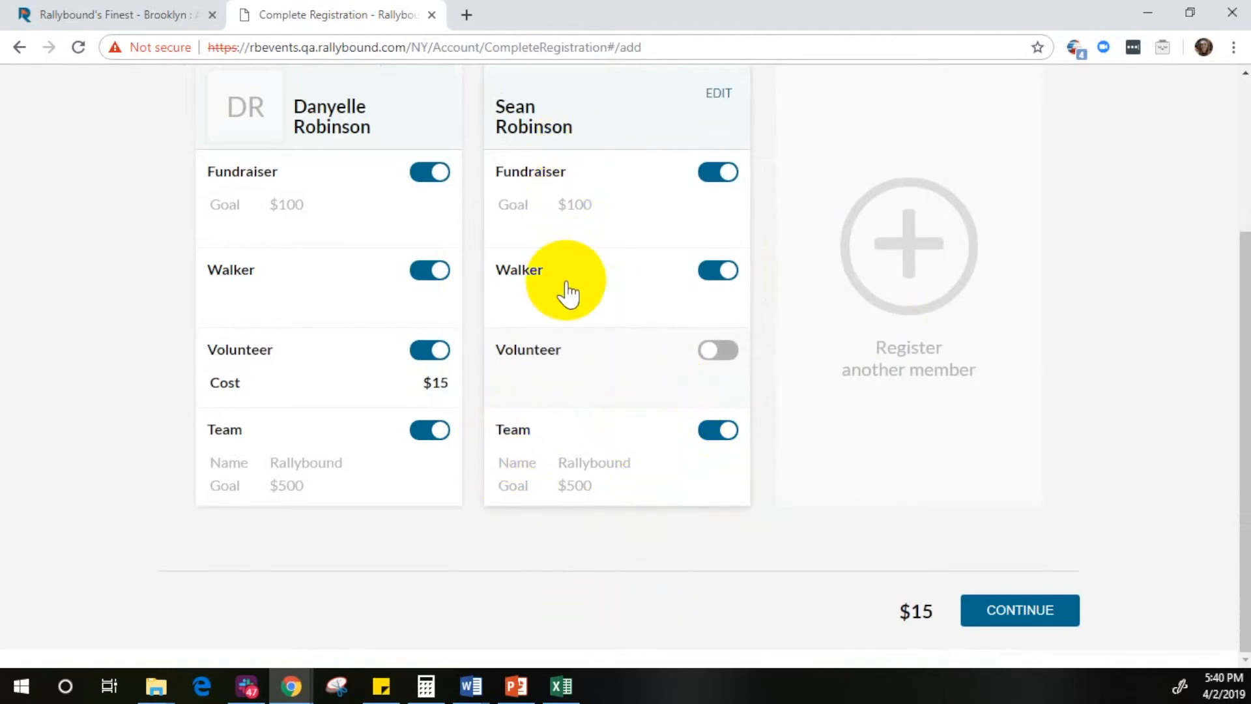
Step: Start registering another member with their own account and enter the new user's email address
left_click(907, 249)
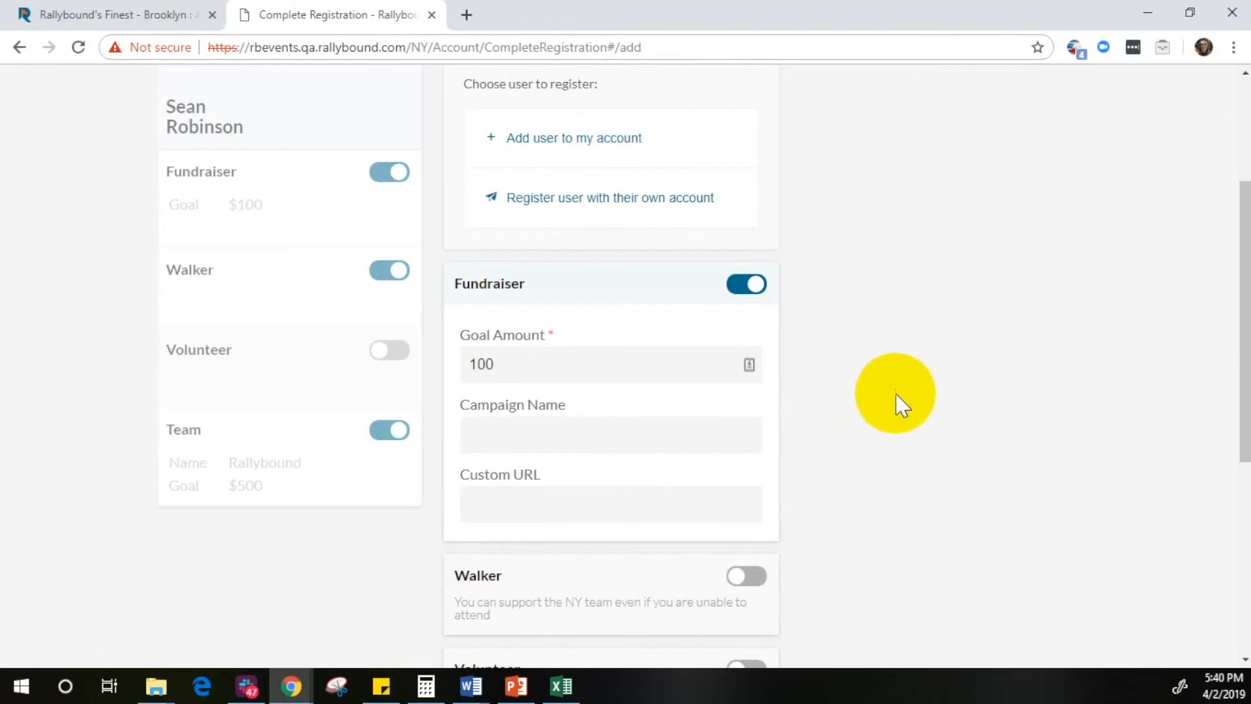
scroll(879, 424, "up", 3)
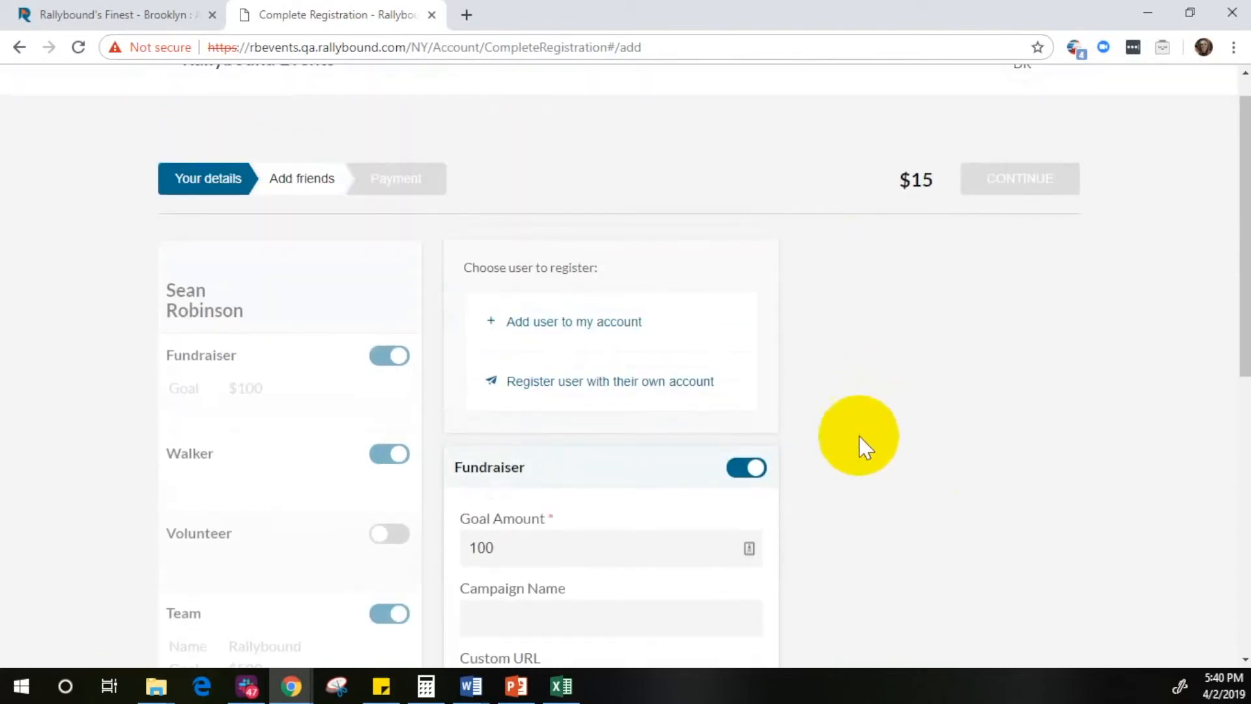
left_click(559, 386)
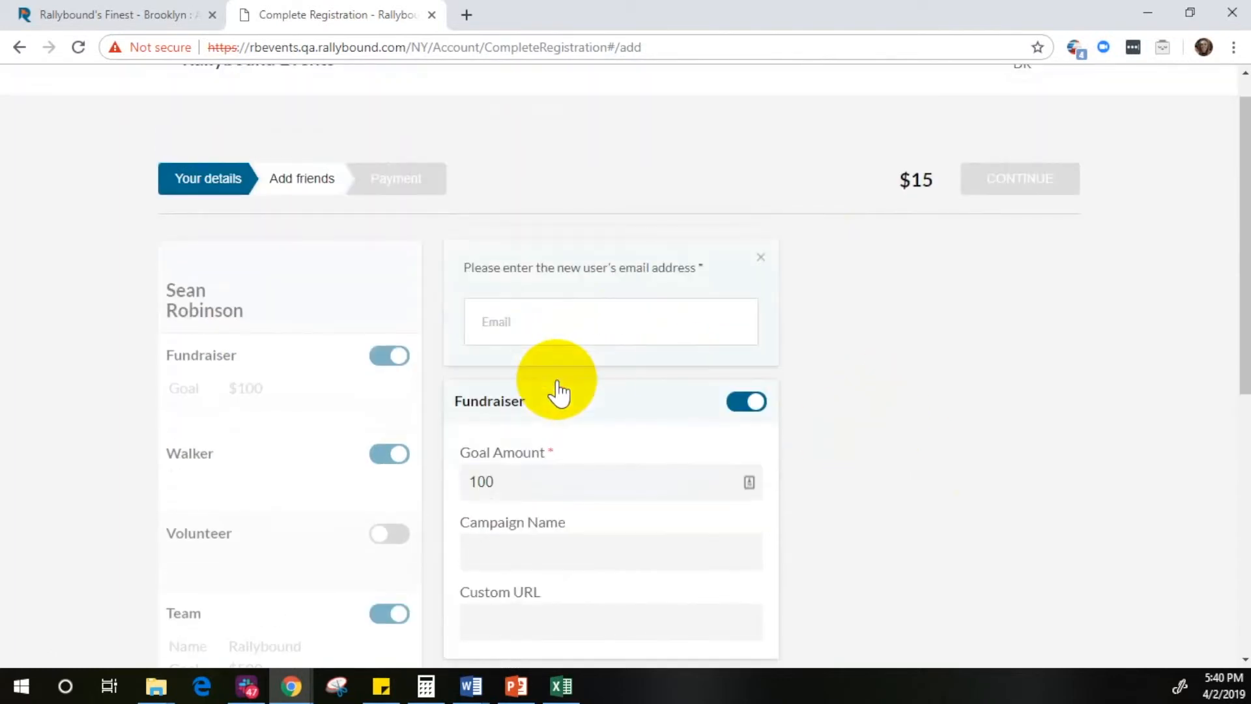
left_click(482, 316)
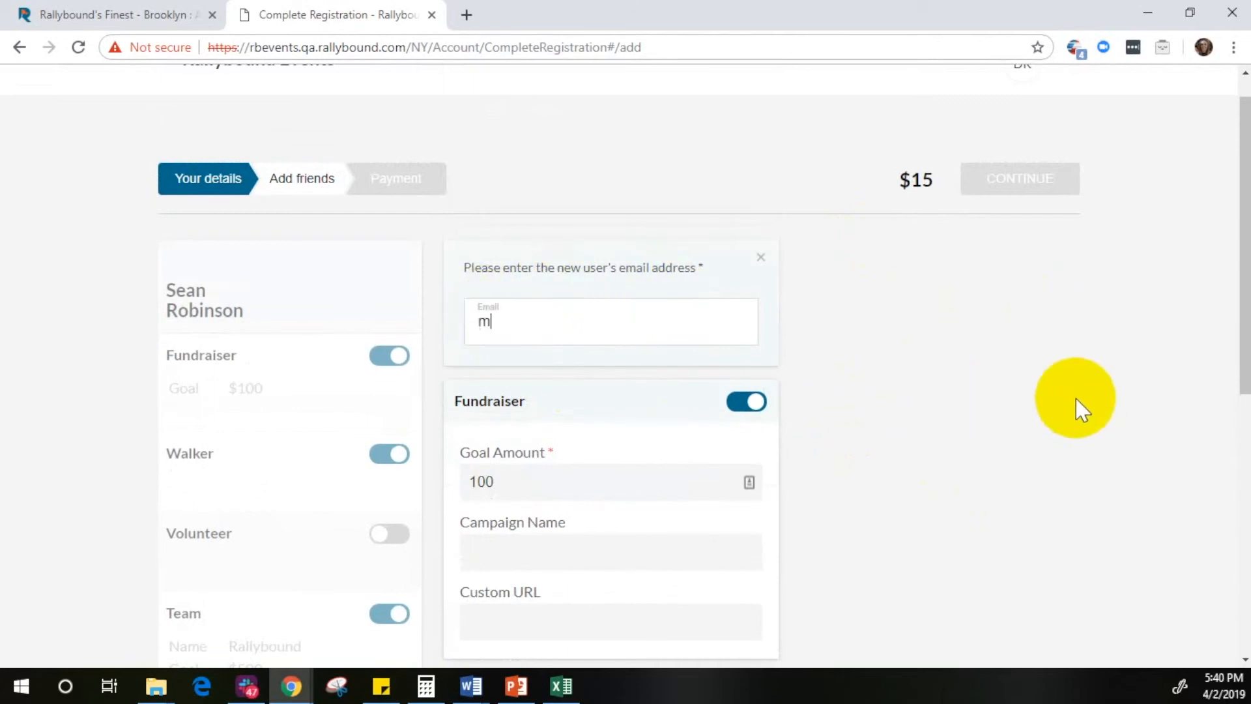
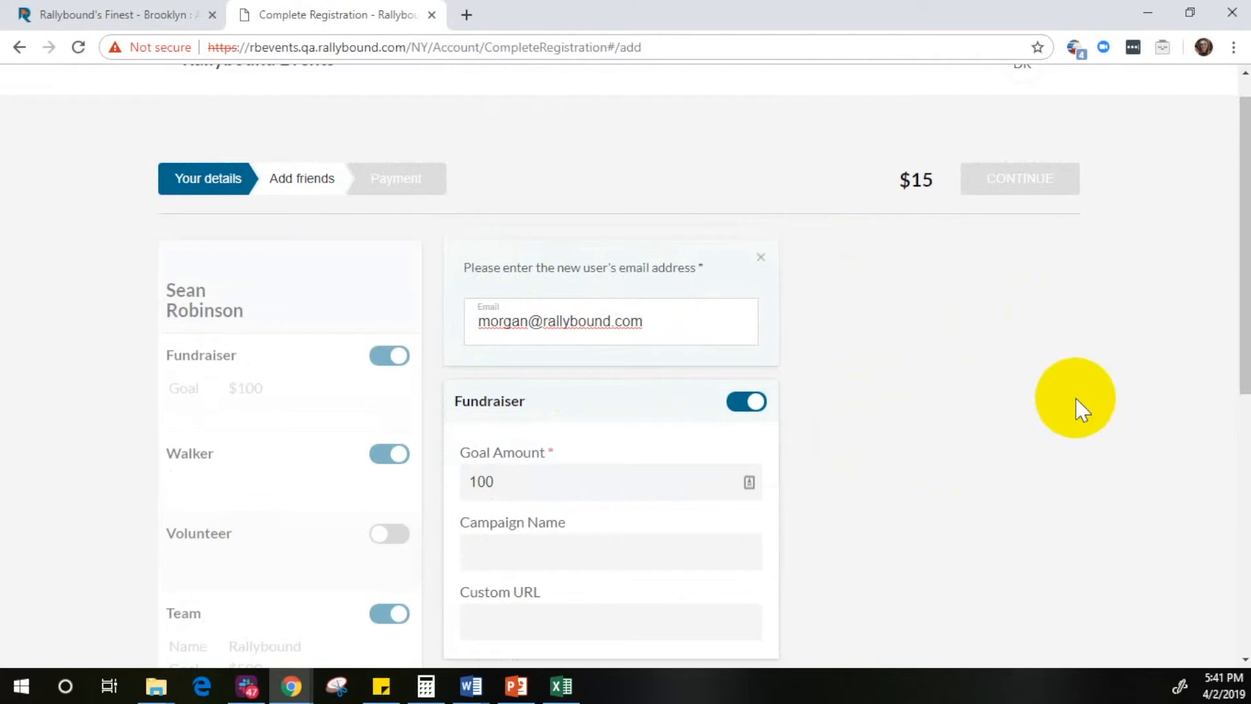
left_click(910, 419)
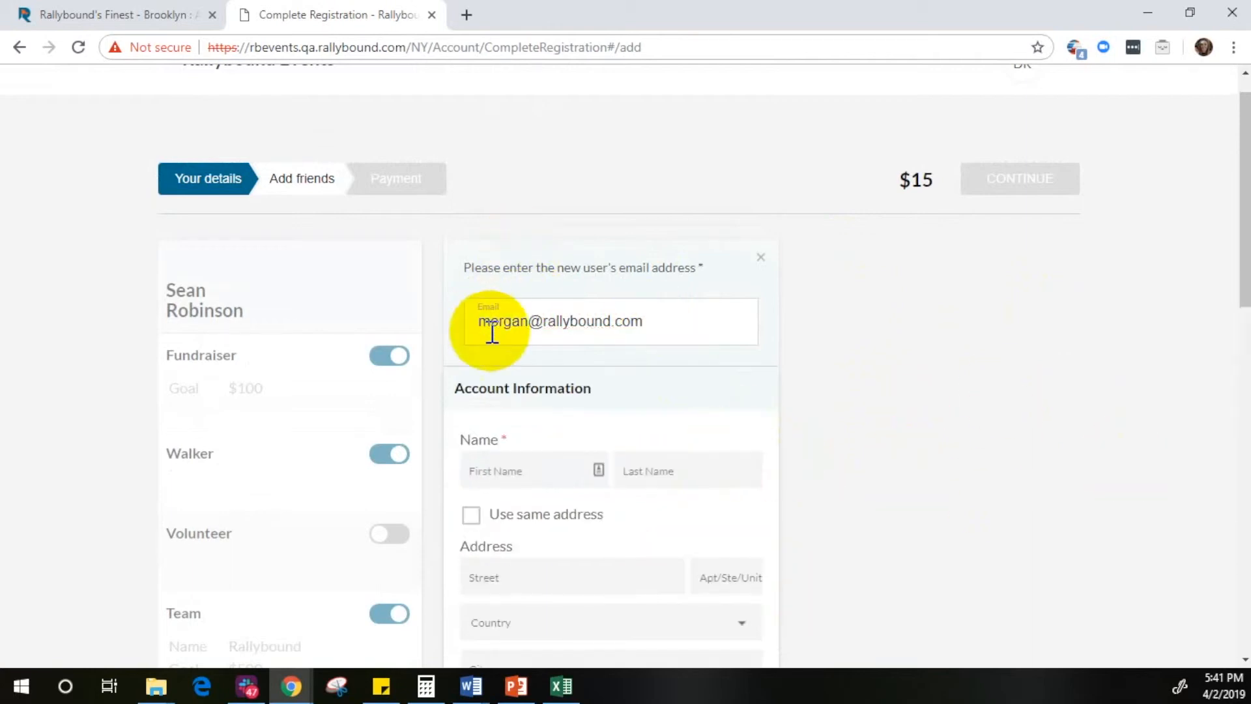
Step: Enter the new user's first and last name and apply the same address to the account
scroll(626, 365, "down", 1)
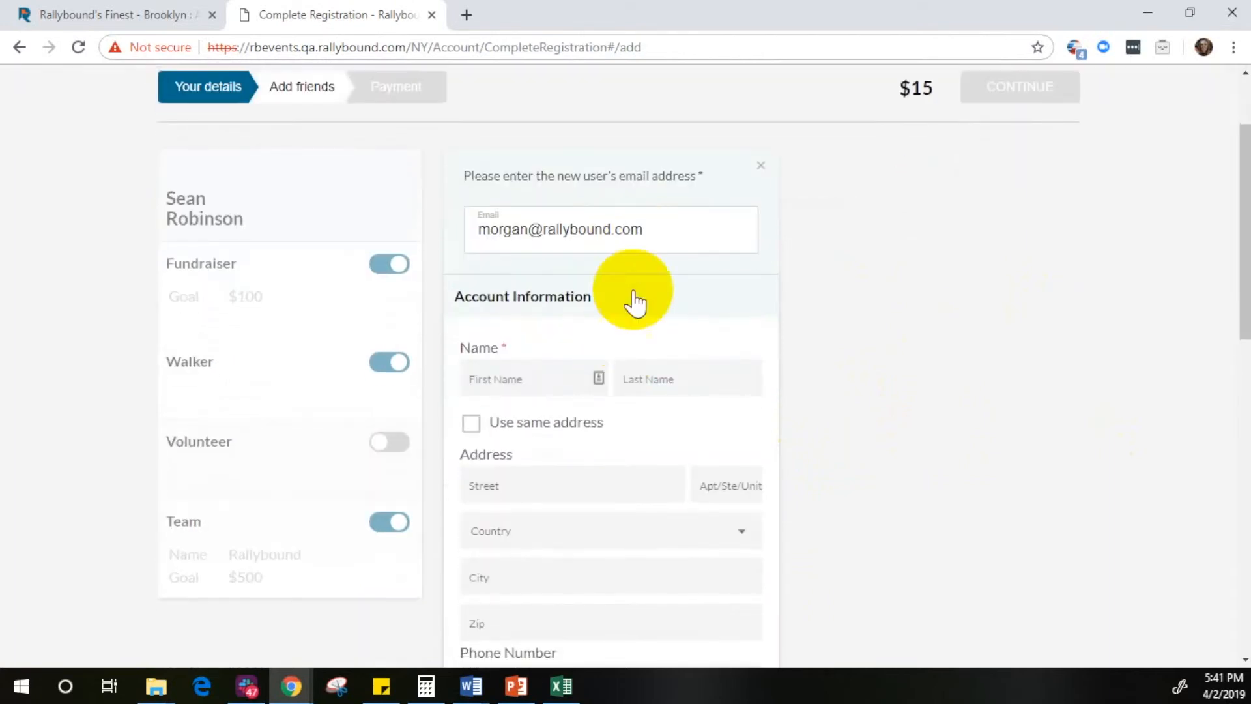
left_click(525, 375)
type("Mor")
key("Tab")
type("Te")
scroll(567, 357, "down", 1)
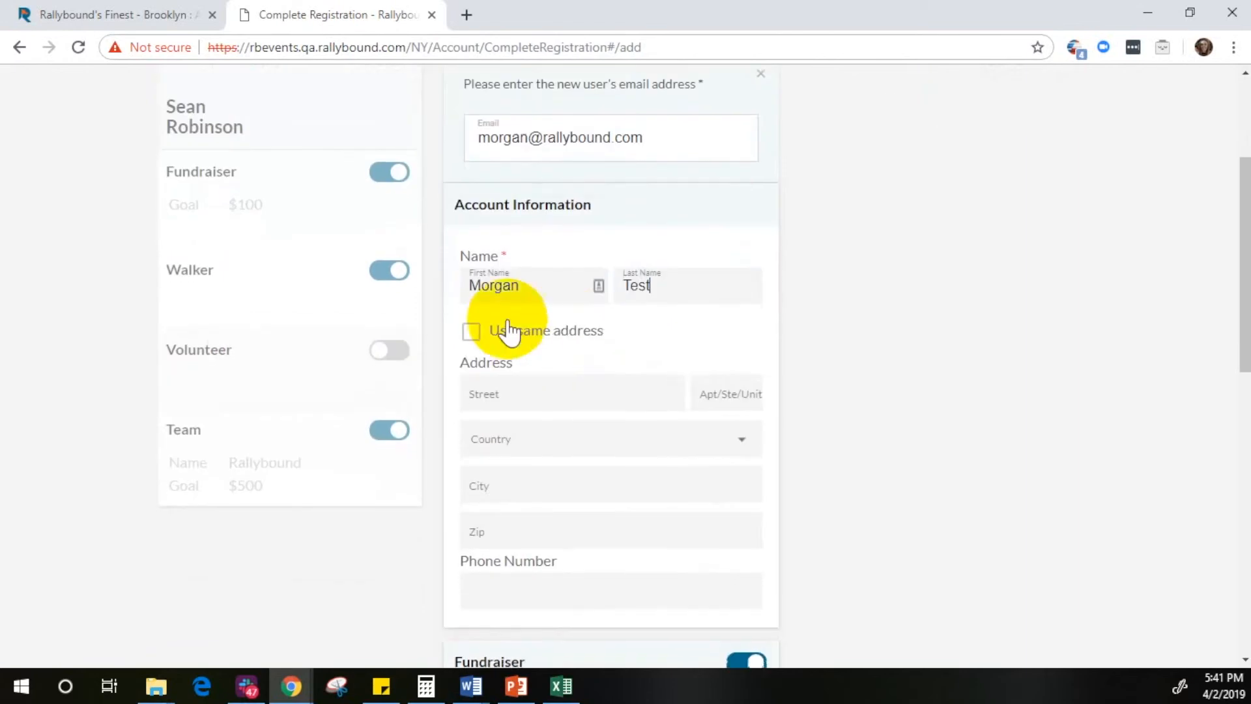
left_click(473, 334)
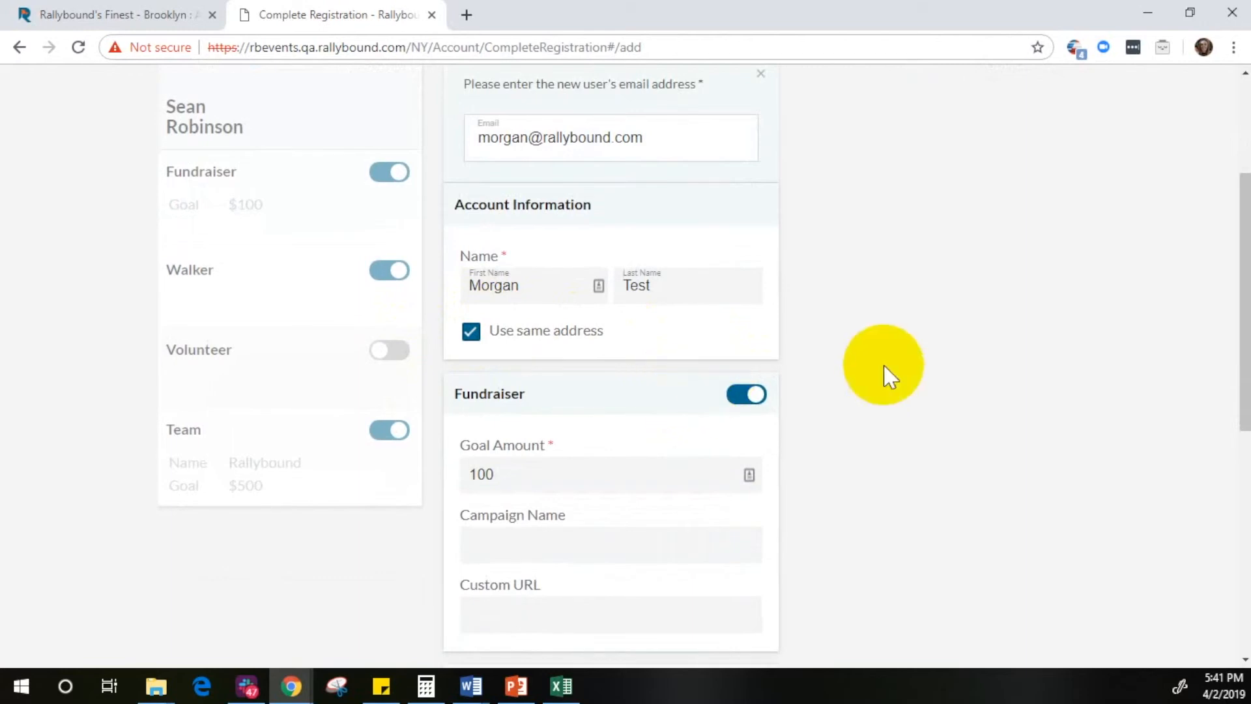
Step: Sign the new user up as a walker and save the member's registration
scroll(905, 345, "down", 2)
scroll(693, 489, "down", 2)
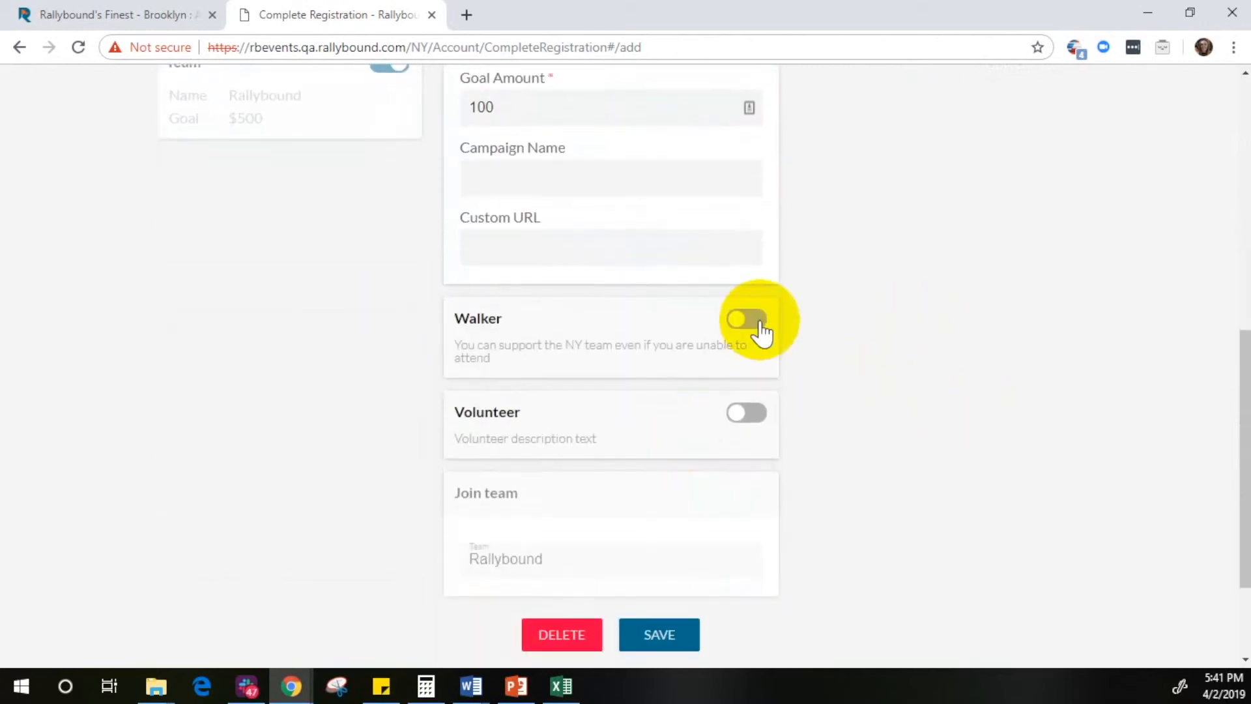
left_click(749, 319)
scroll(738, 447, "down", 7)
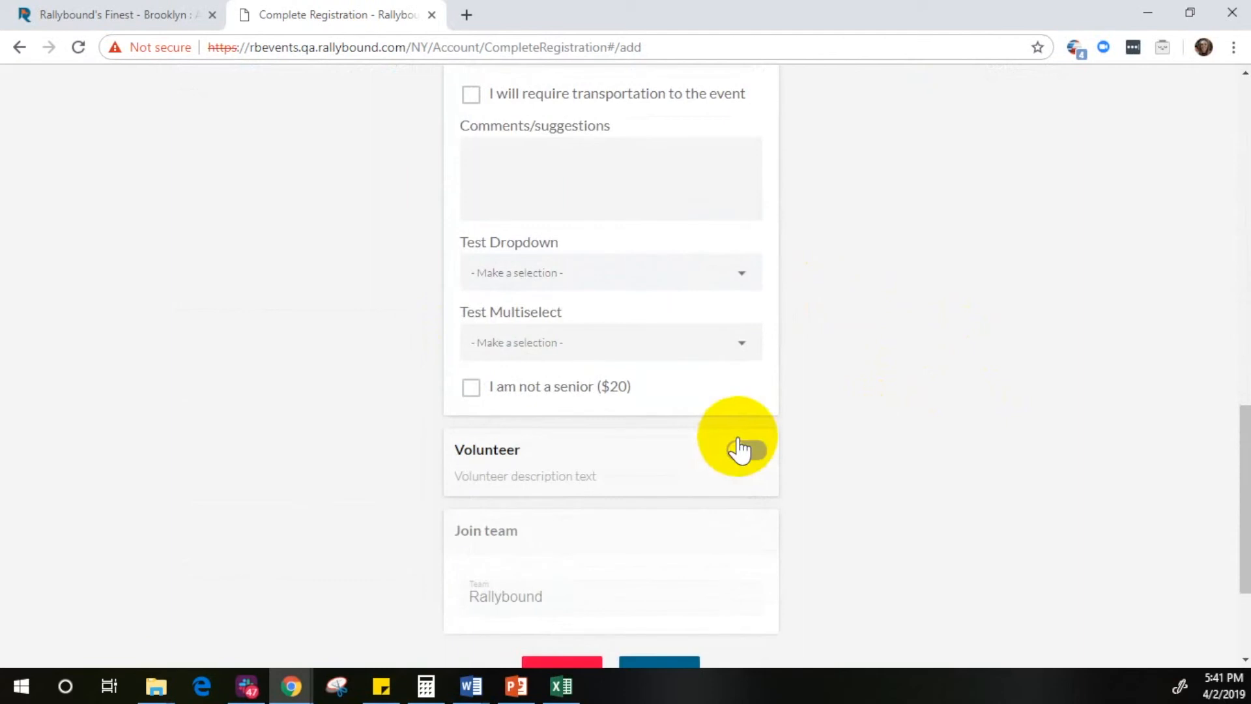
left_click(676, 494)
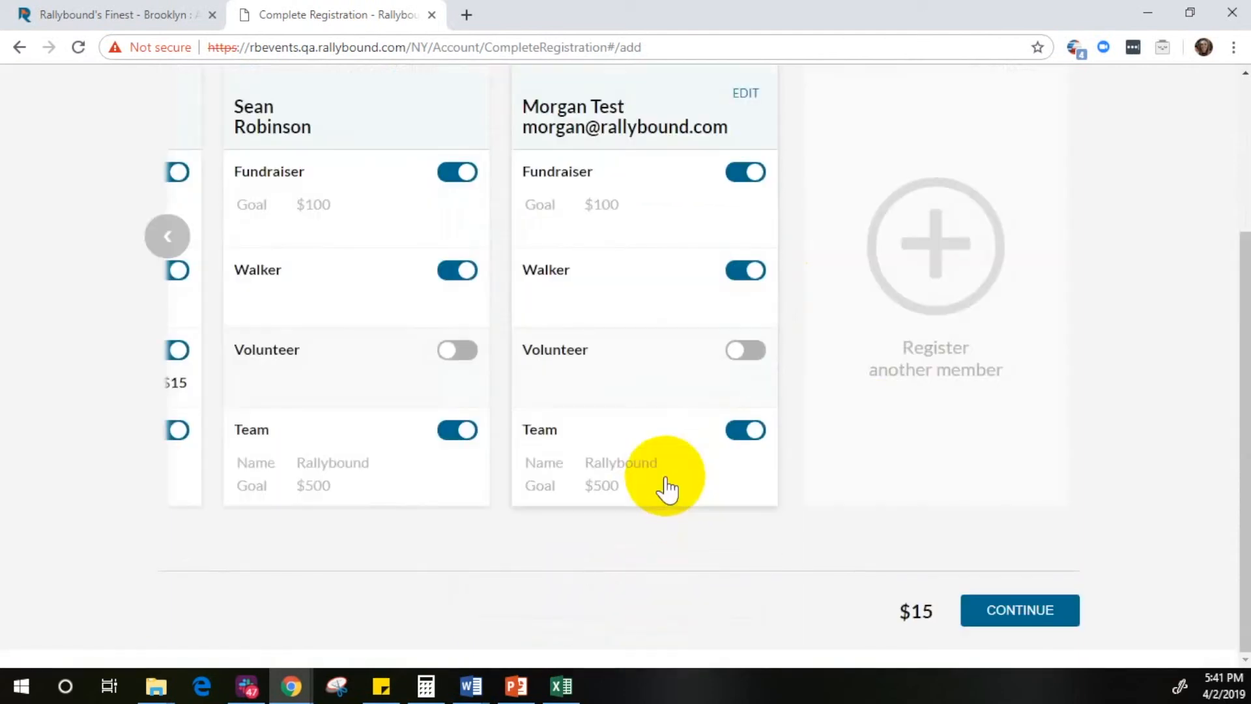
Step: Continue from adding friends, and start the campaign with an own donation of 100 before proceeding to payment
scroll(827, 456, "up", 2)
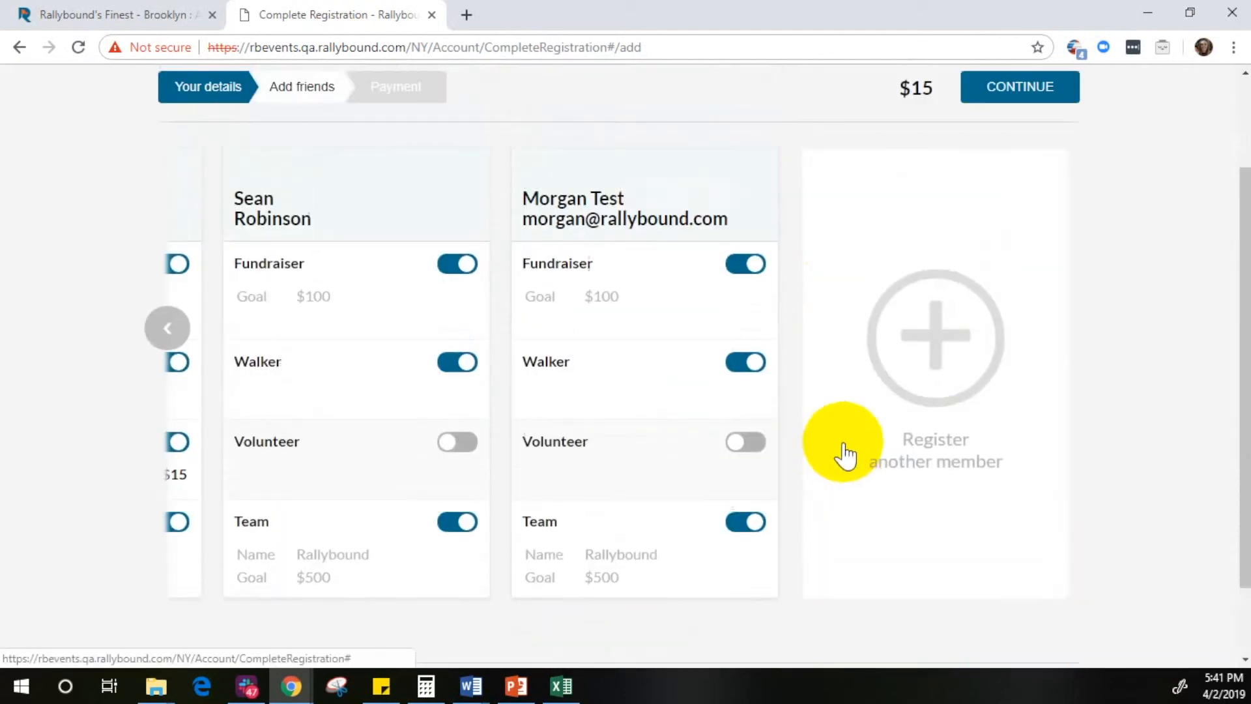
left_click(1000, 97)
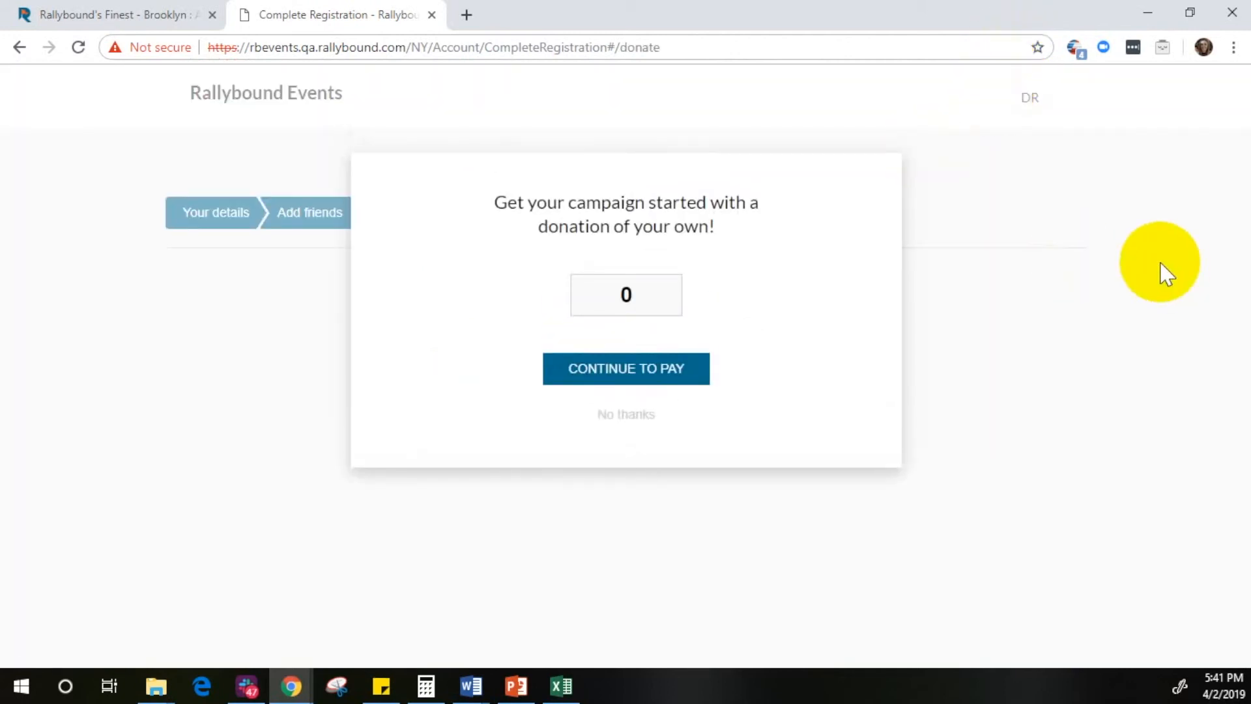
left_click(606, 296)
type("100")
left_click(591, 401)
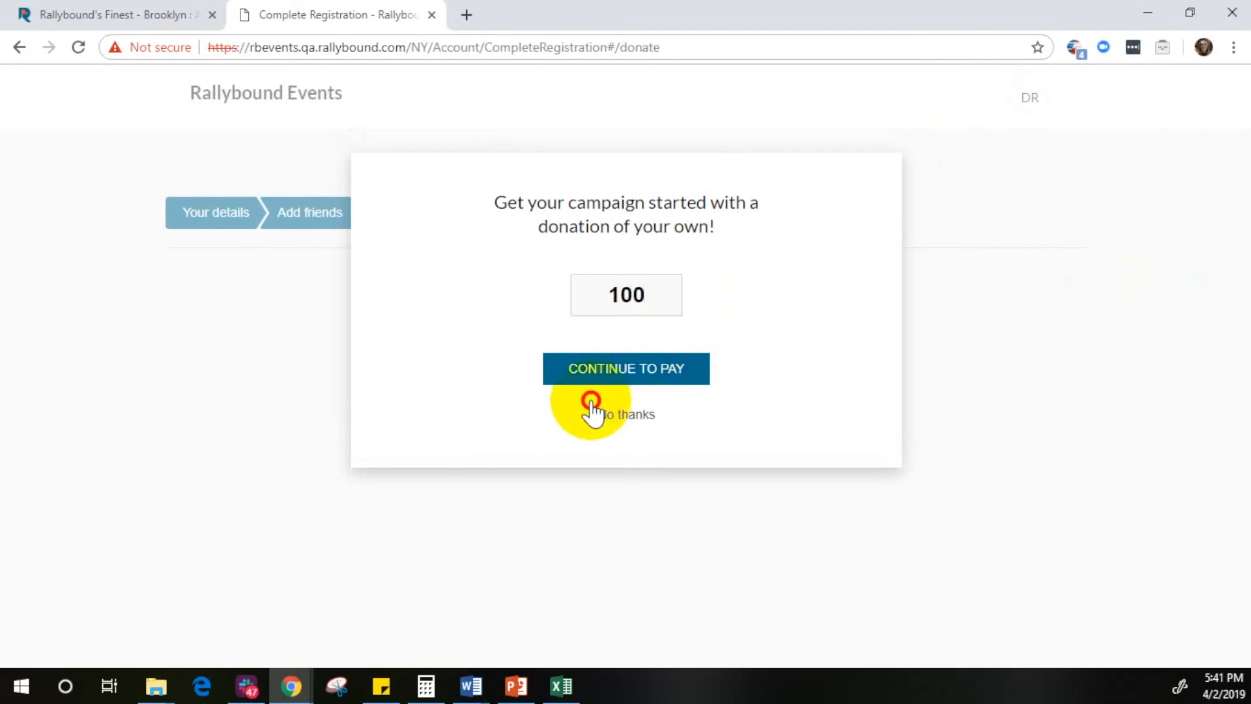
left_click(611, 363)
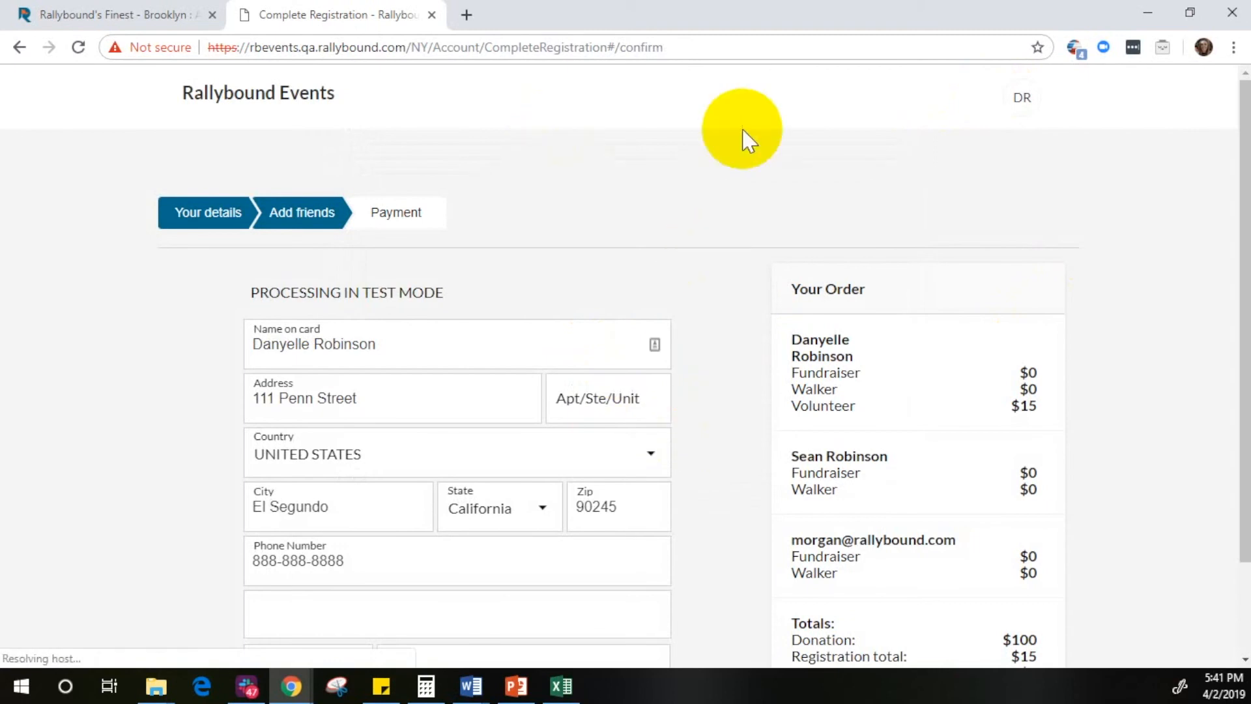
Step: Fill in the payment card's number, expiry date and CVV, and submit the registration
scroll(768, 157, "down", 1)
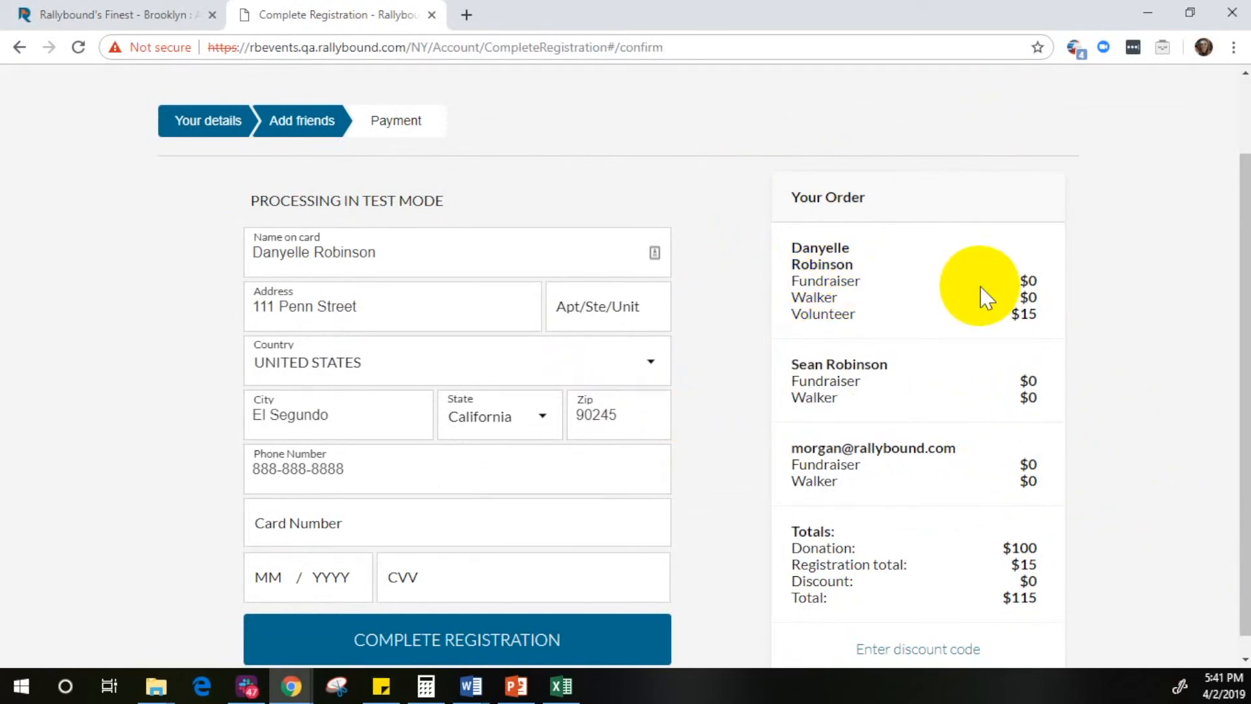
scroll(985, 298, "down", 1)
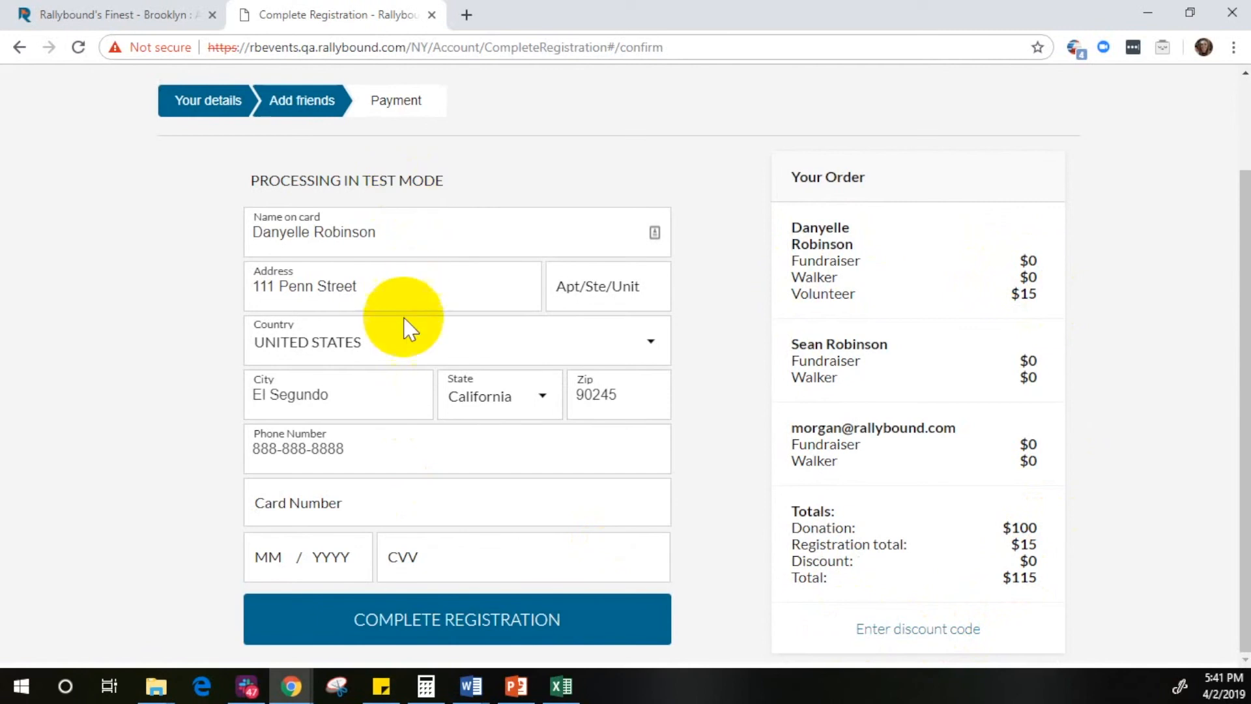
left_click(303, 511)
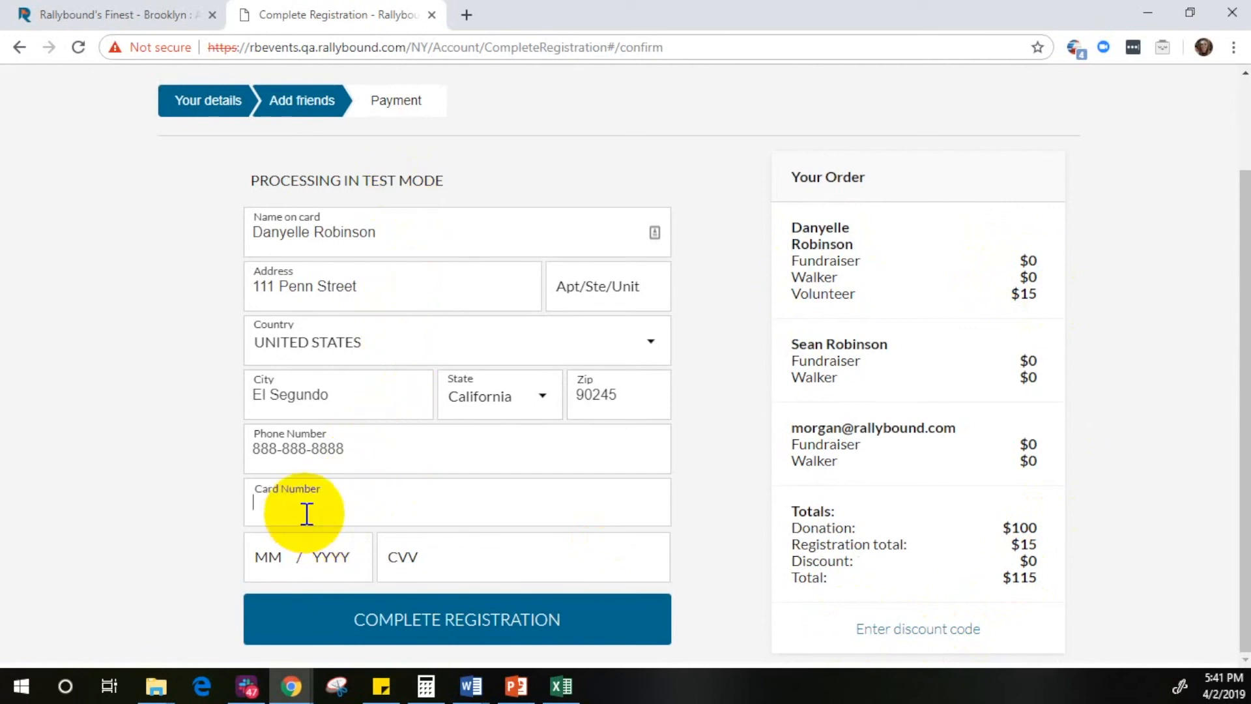
type("4111111111111111")
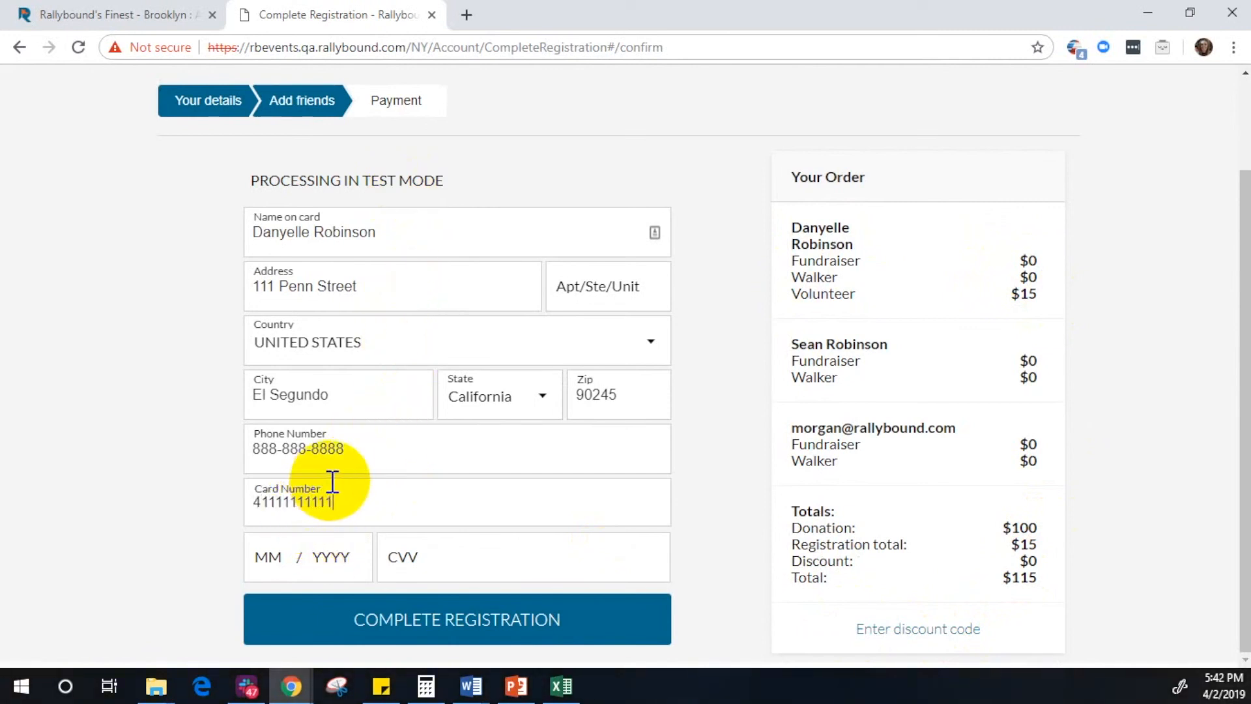
left_click(485, 559)
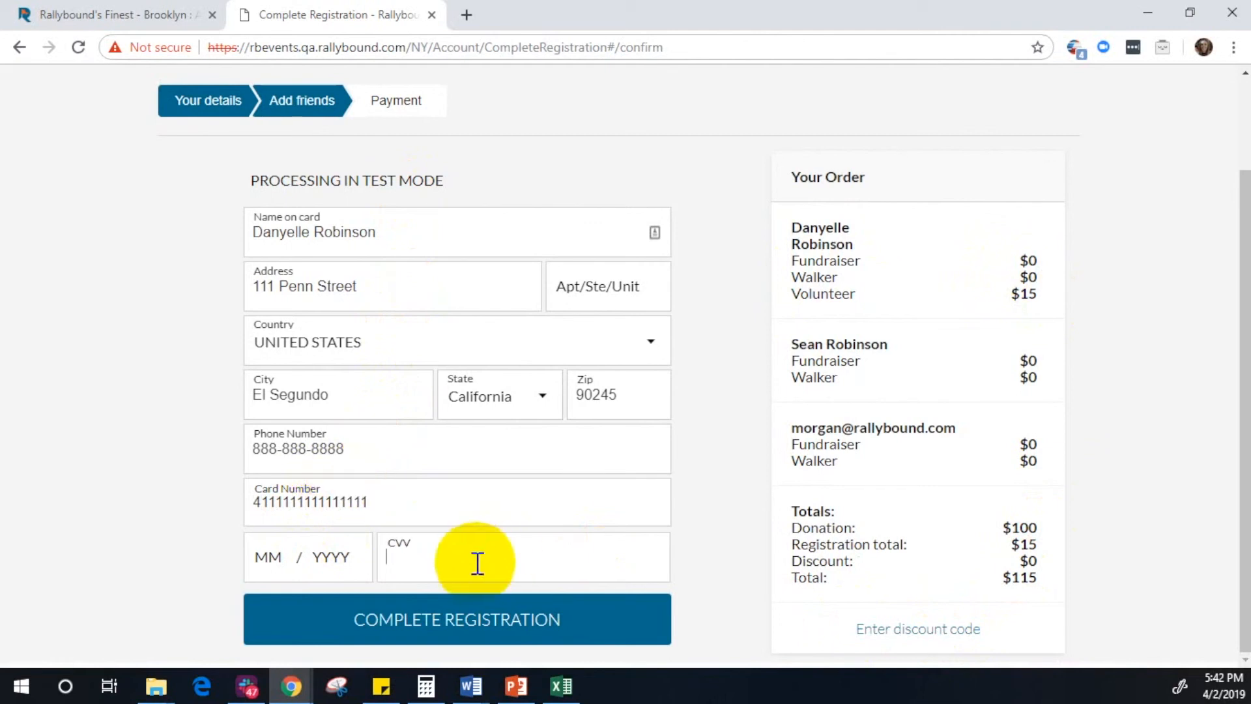
left_click(264, 553)
type("09")
type("2020")
type("123")
left_click(483, 627)
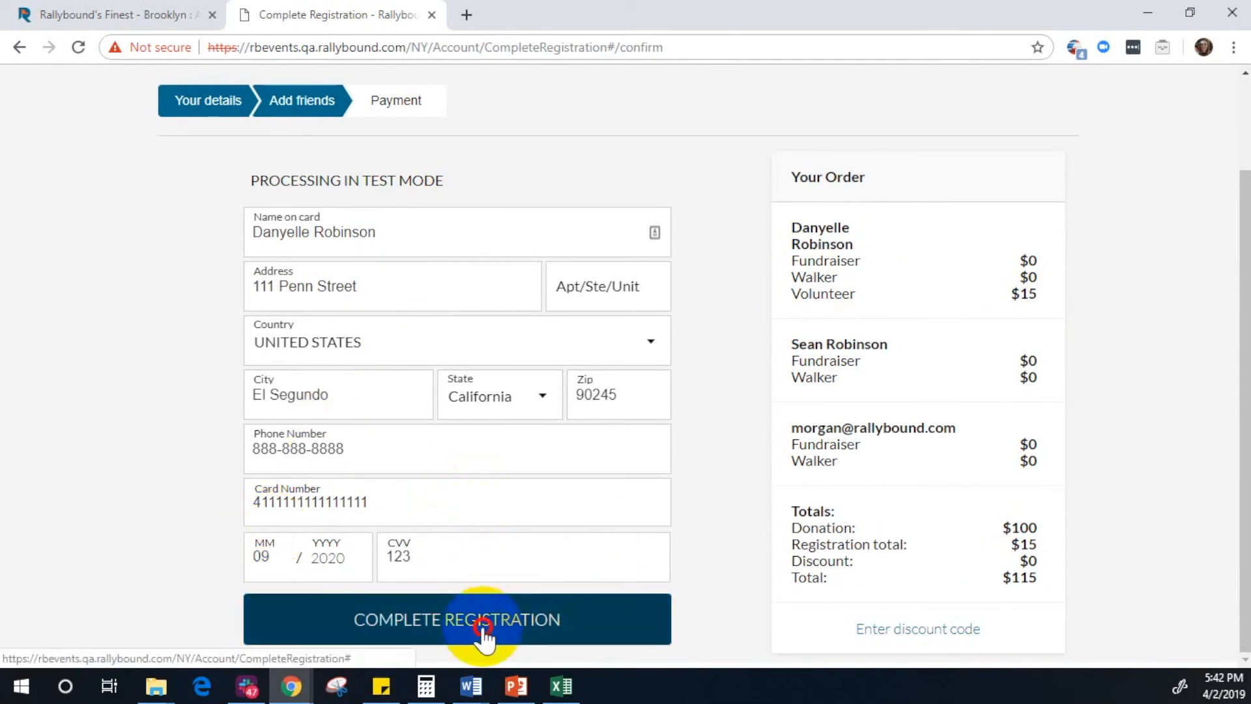
Step: Replace the area code and middle digits of the billing phone number with valid ones
left_click(365, 438)
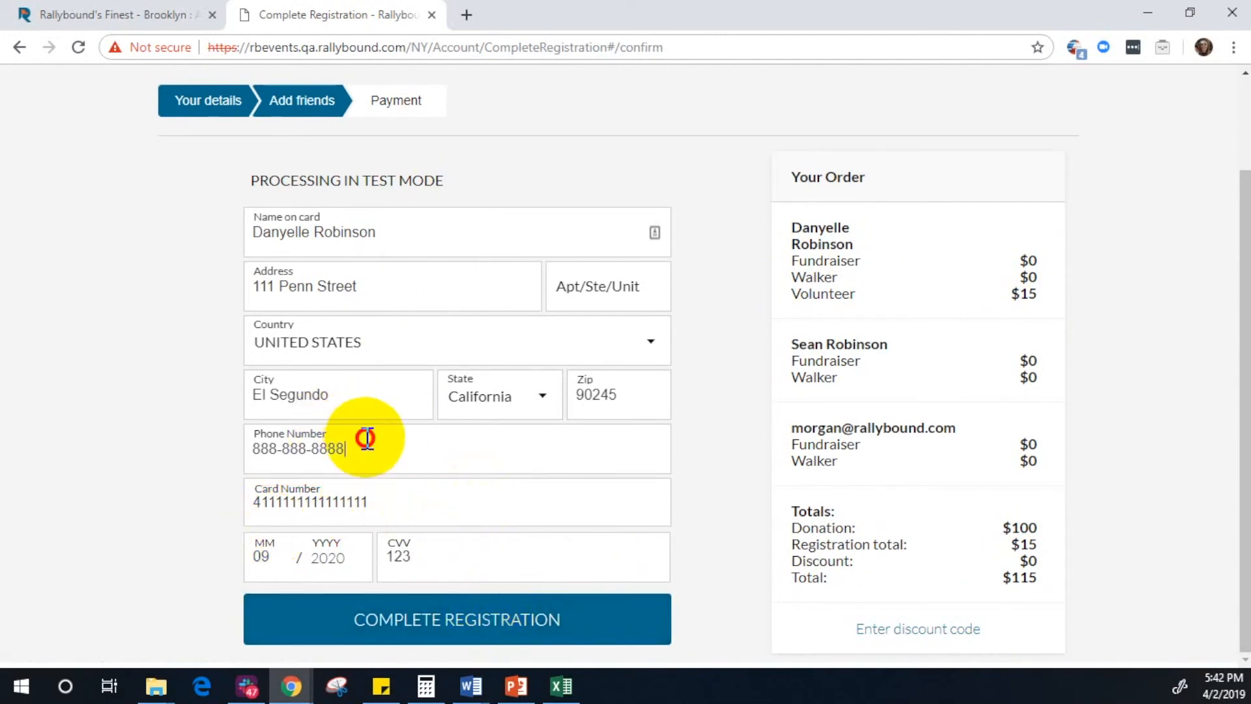
left_click_drag(252, 447, 272, 446)
type("480")
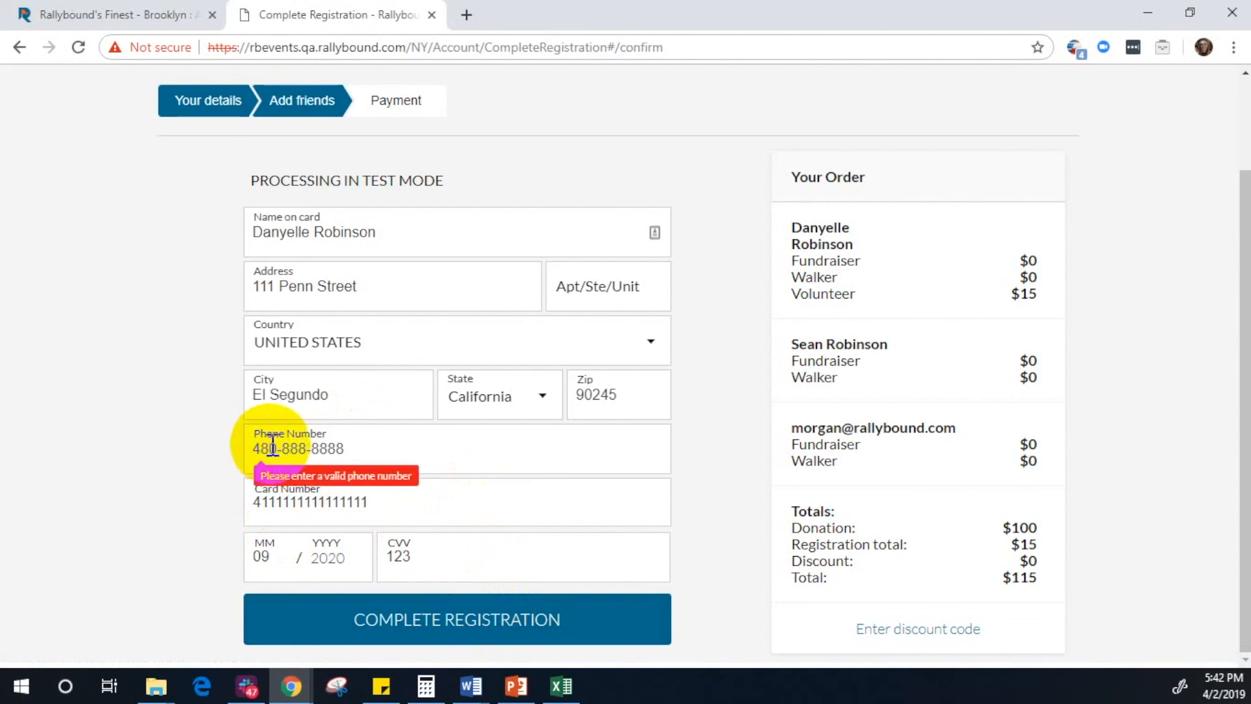
double_click(293, 450)
type("542")
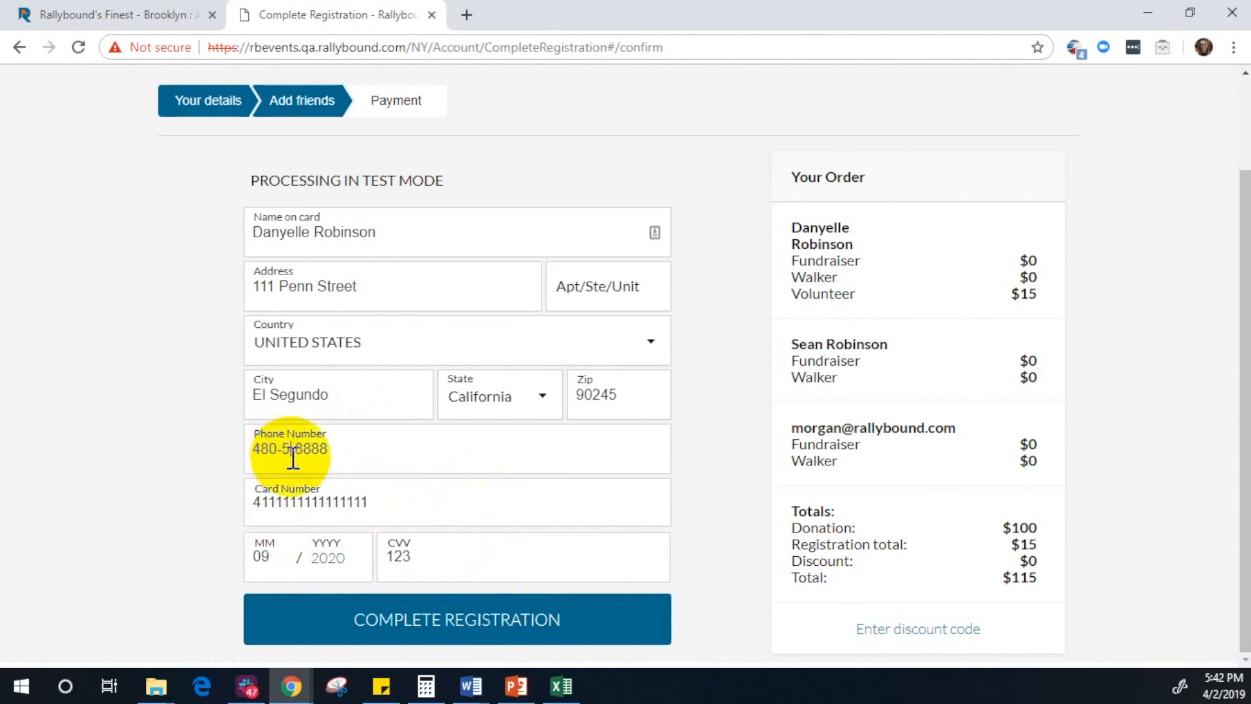